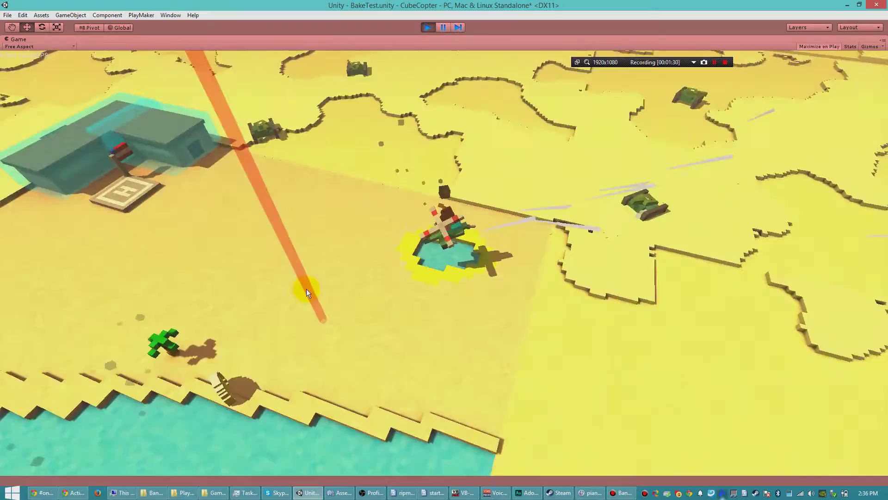
right_drag(432, 343, 509, 128)
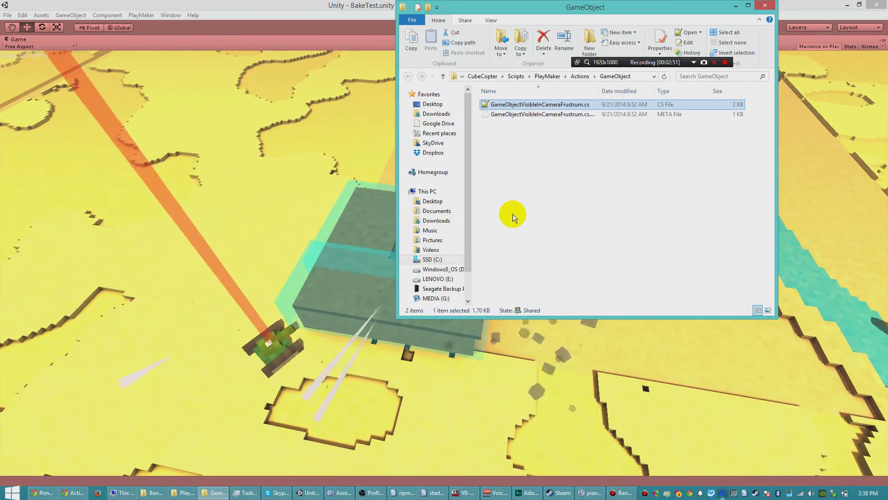
click(580, 329)
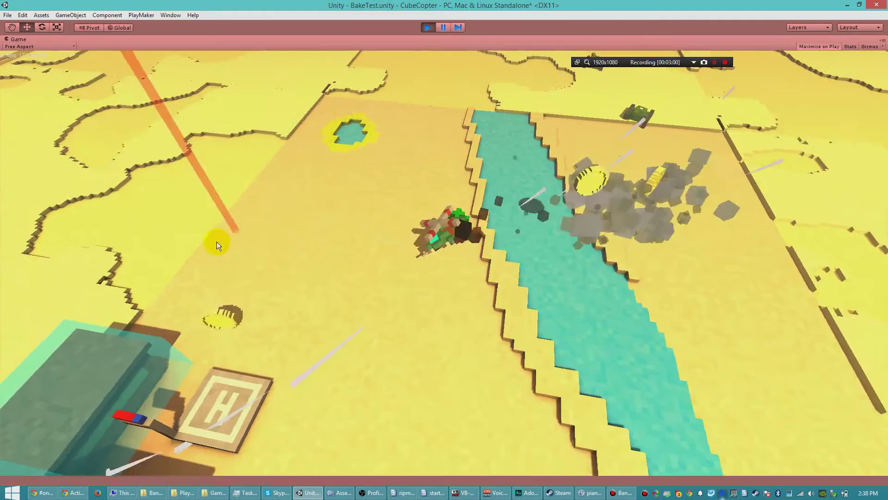
mouse_move(217, 242)
mouse_down()
mouse_move(246, 270)
mouse_move(461, 257)
mouse_move(719, 127)
mouse_up()
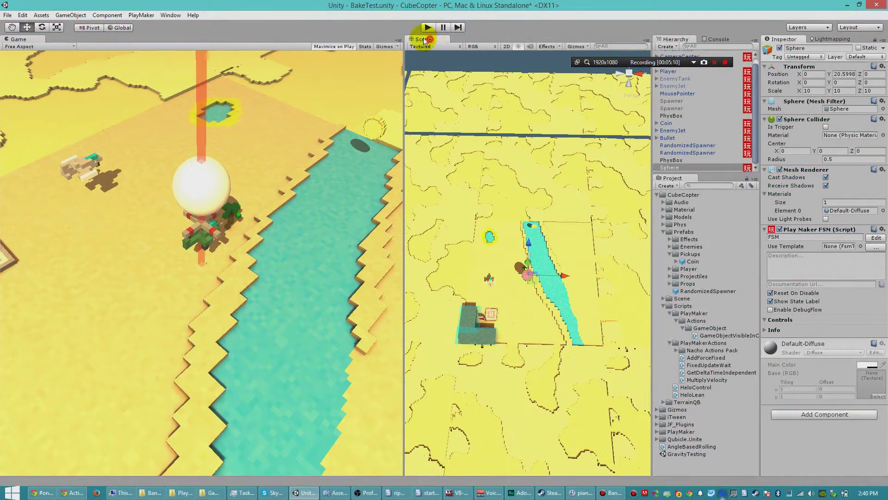
Dock the Scene view beside the Game view and duplicate the sphere into a row of nine along the X axis.
drag(265, 39, 270, 48)
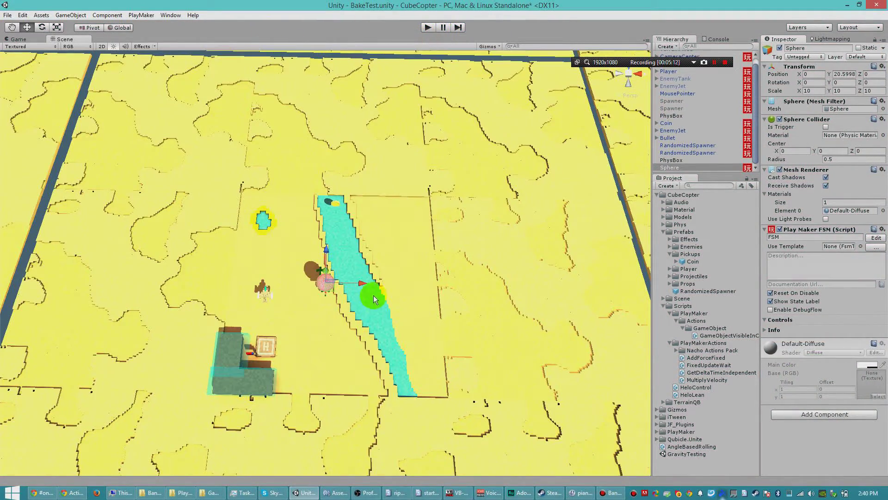
drag(361, 285, 134, 262)
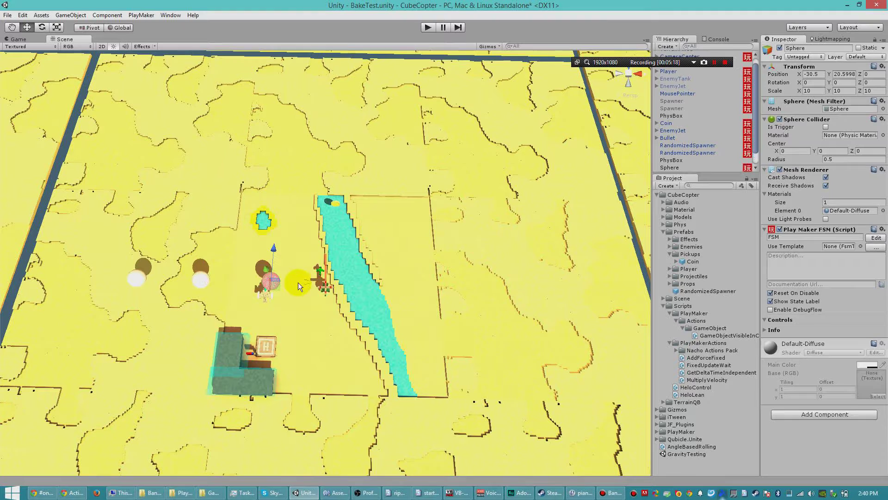
drag(299, 282, 524, 276)
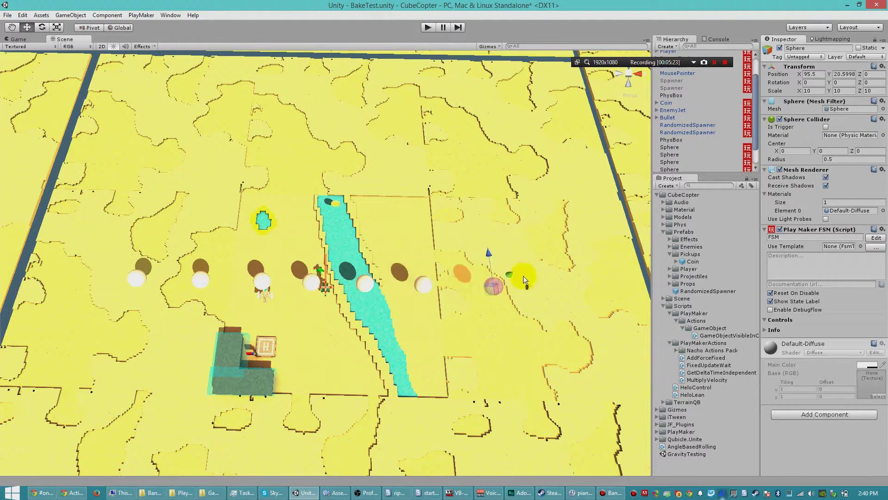
Duplicate the whole row of spheres repeatedly along the Z axis to build a grid covering the terrain.
scroll(681, 138, down, 2)
shift+click(671, 108)
right_drag(434, 260, 430, 260)
key(ctrl+d)
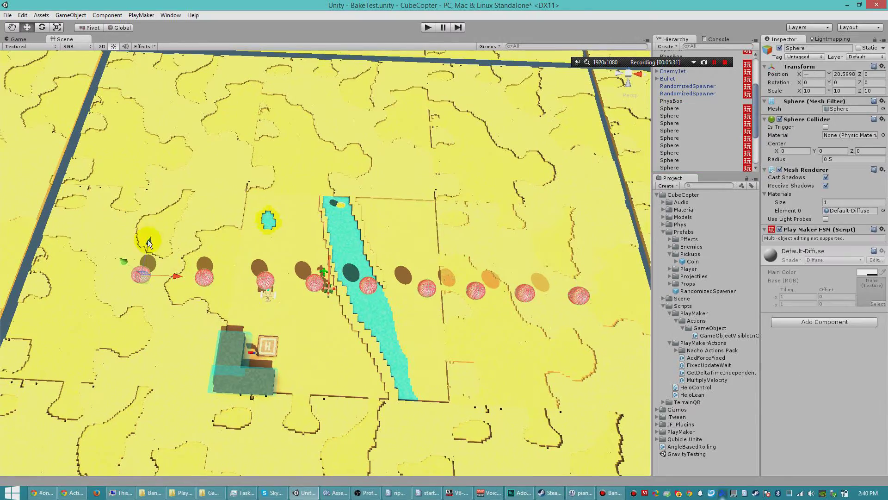
click(664, 111)
scroll(670, 139, down, 5)
shift+click(675, 169)
right_drag(142, 293, 143, 278)
key(ctrl+d)
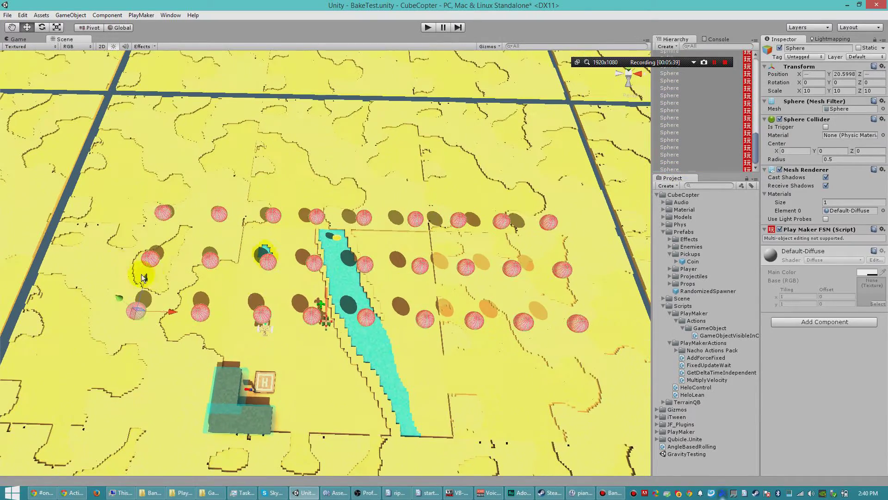
drag(493, 246, 488, 284)
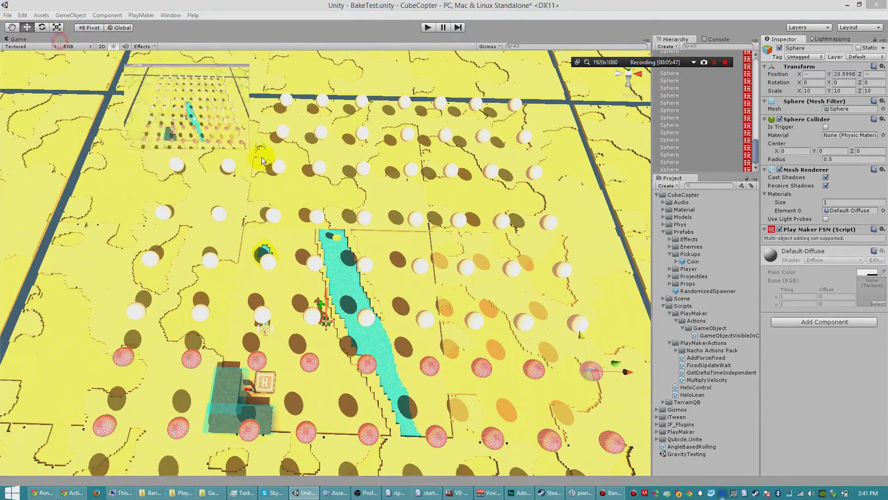
Rearrange the docked Scene and Game views and run the scene with the sphere grid.
drag(262, 158, 228, 393)
drag(225, 326, 232, 137)
click(427, 27)
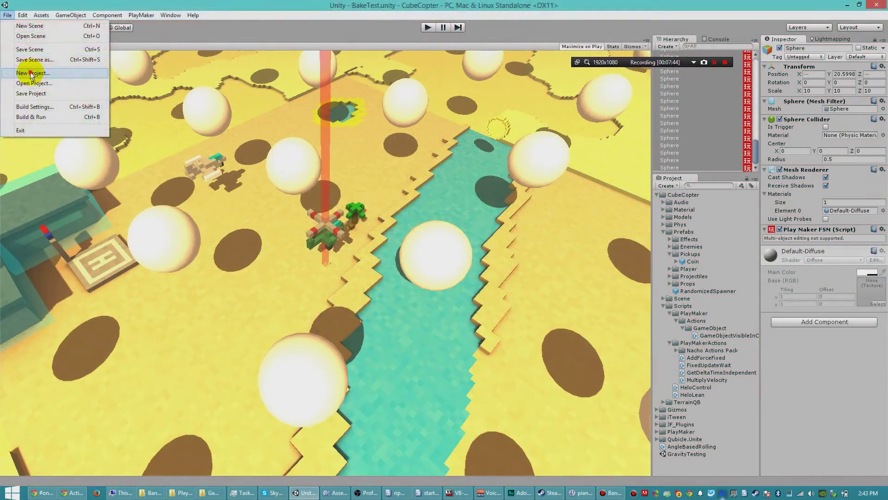
Create a new 3D project named PlayMakerTutorialIsVisible.
click(27, 67)
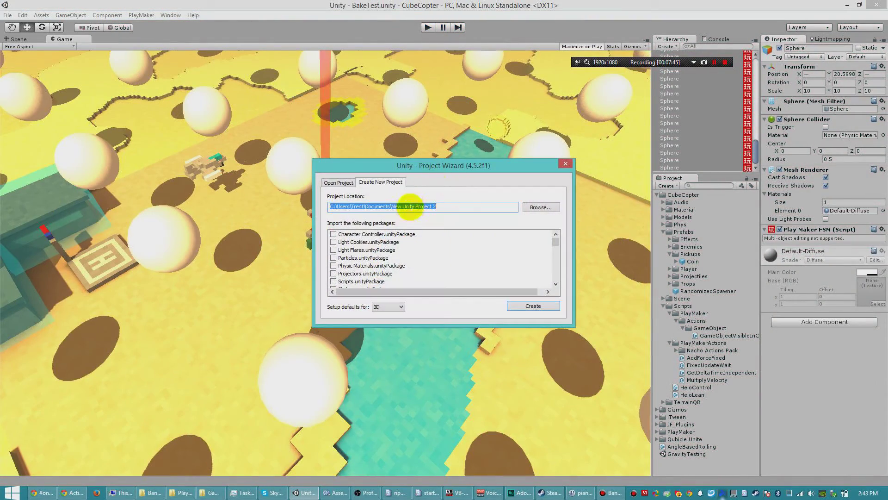
drag(391, 204, 605, 196)
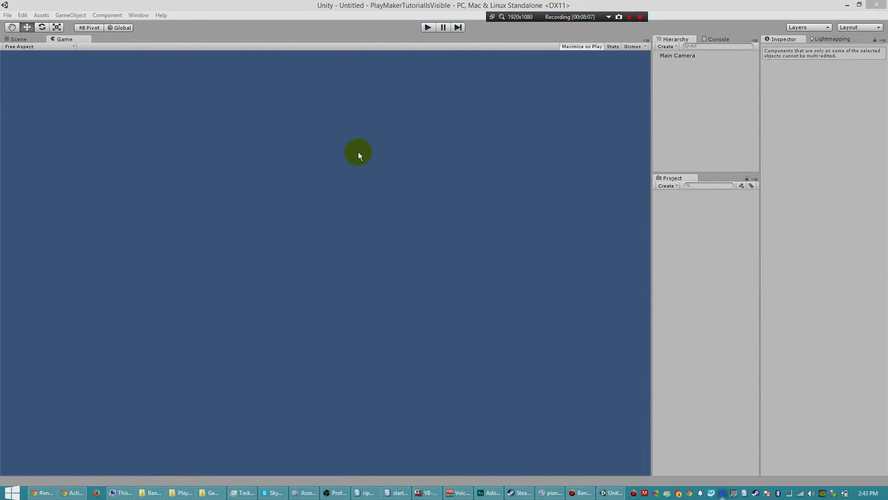
Import the complete Playmaker v1.7.7.2 package from the Asset Store and close the store window.
click(7, 15)
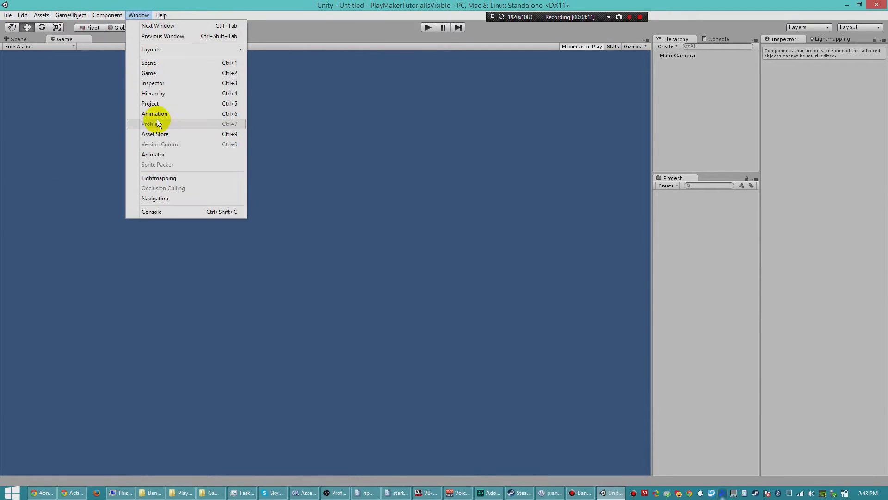
click(160, 133)
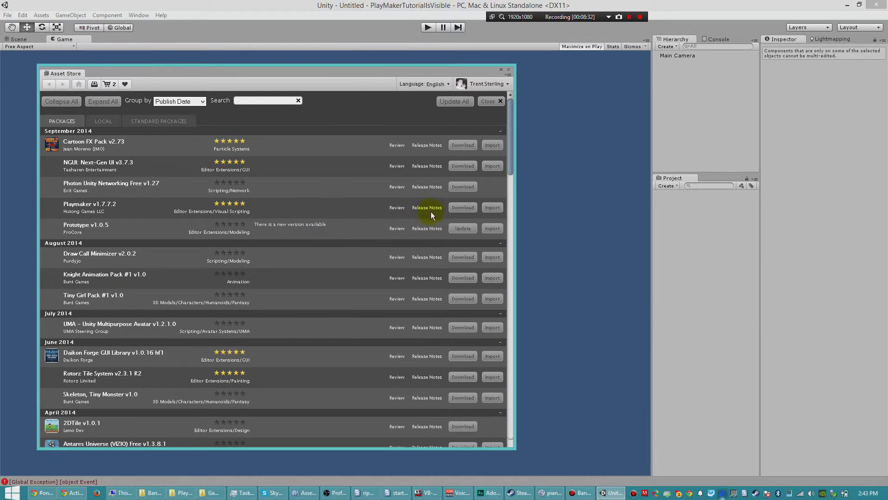
click(492, 209)
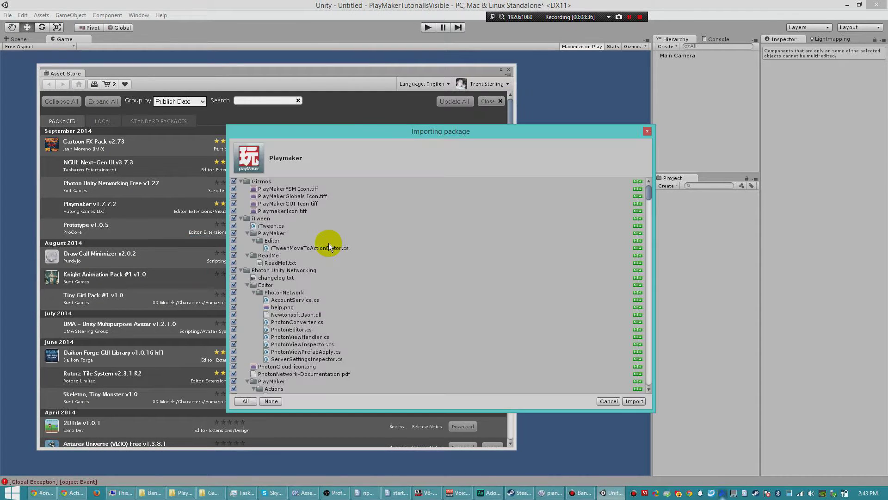
click(634, 401)
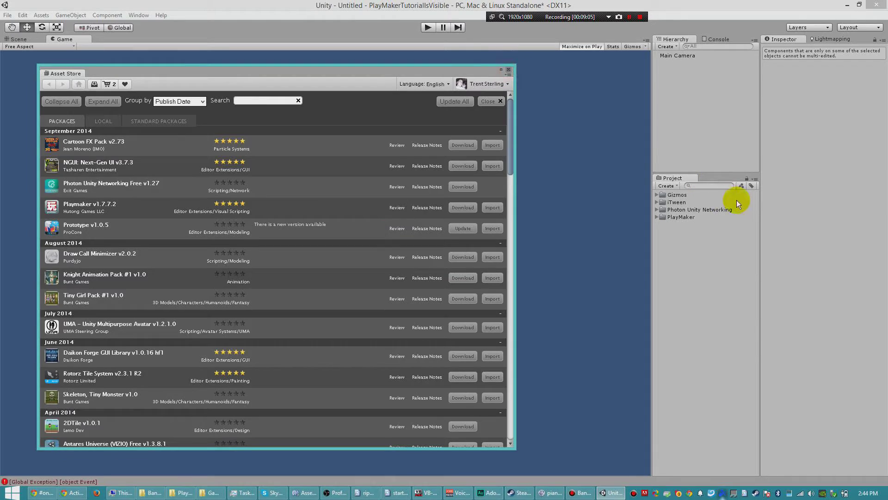
click(509, 69)
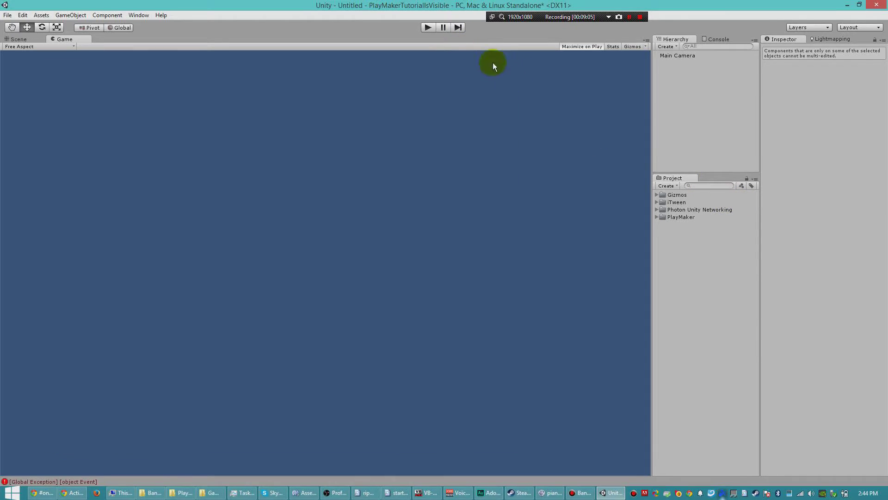
click(657, 217)
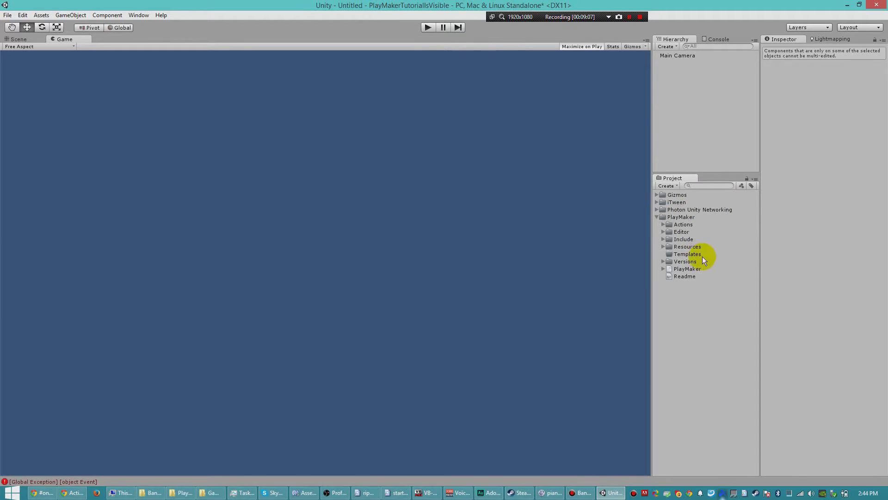
click(657, 217)
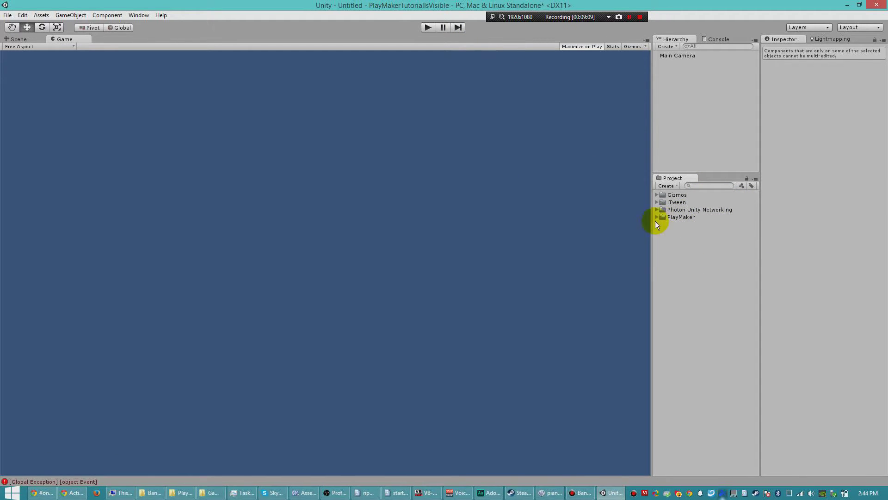
click(212, 493)
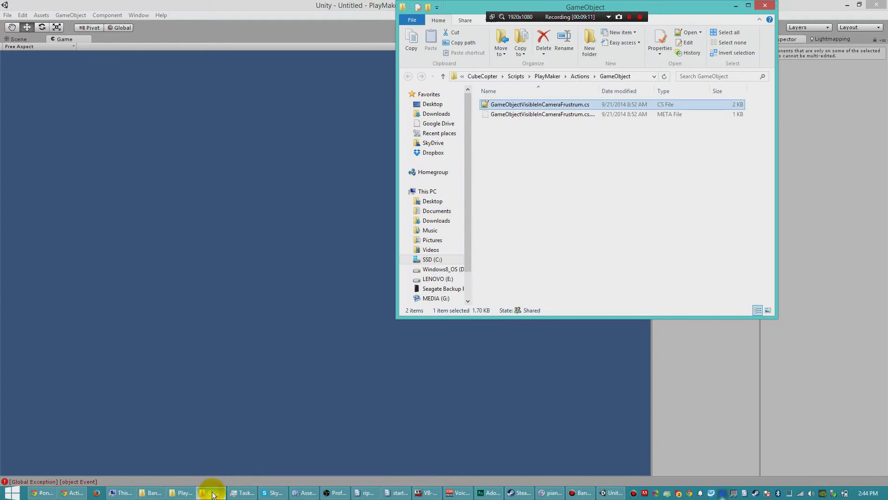
Switch to the browser and open the "GameObject Visible In Camera Frustrum" topic on the Playmaker Forum's Share New Actions board.
click(73, 492)
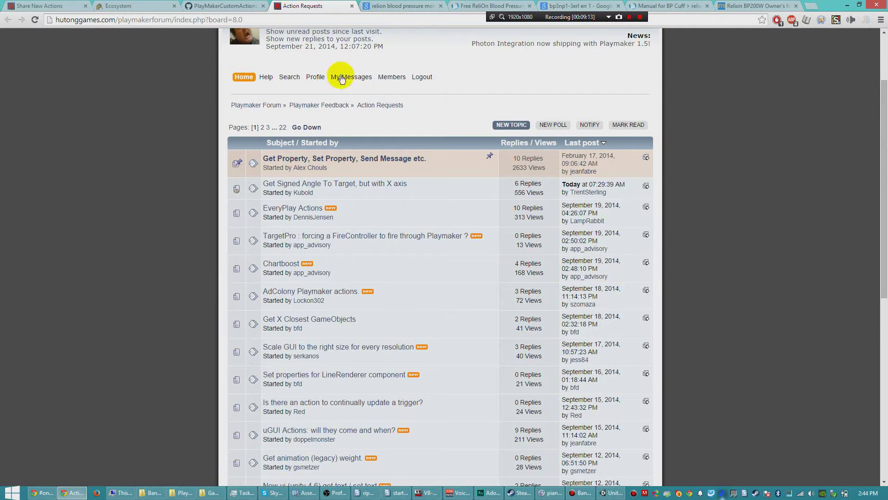
scroll(381, 132, up, 3)
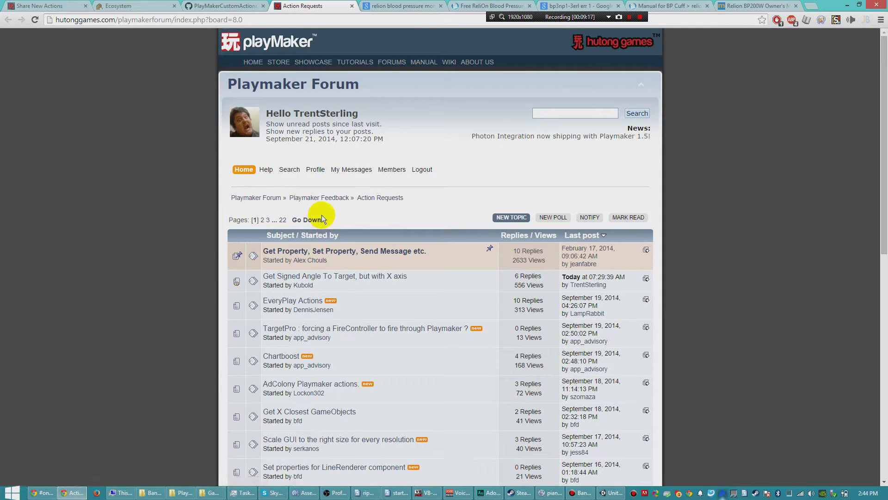
click(264, 198)
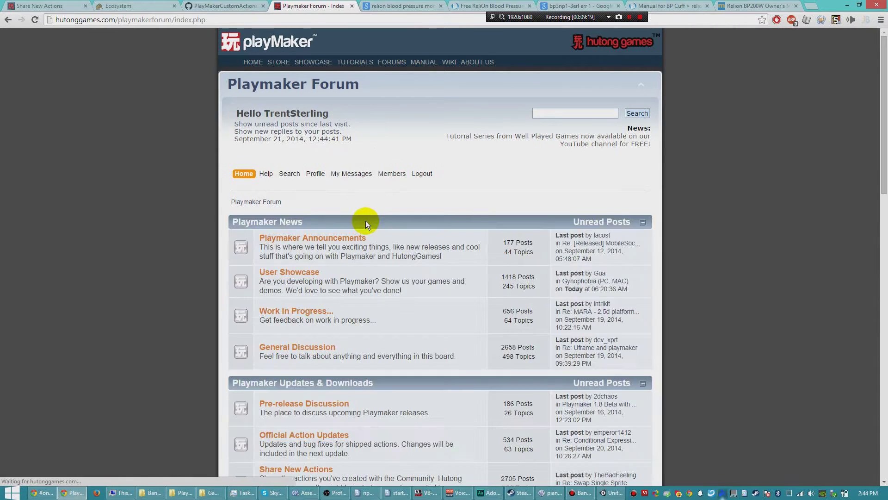
scroll(365, 222, down, 3)
scroll(365, 220, down, 1)
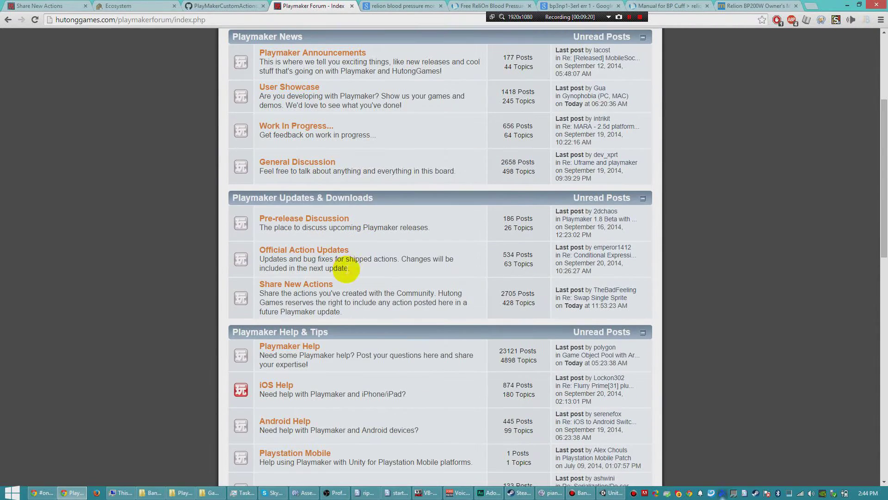
click(296, 285)
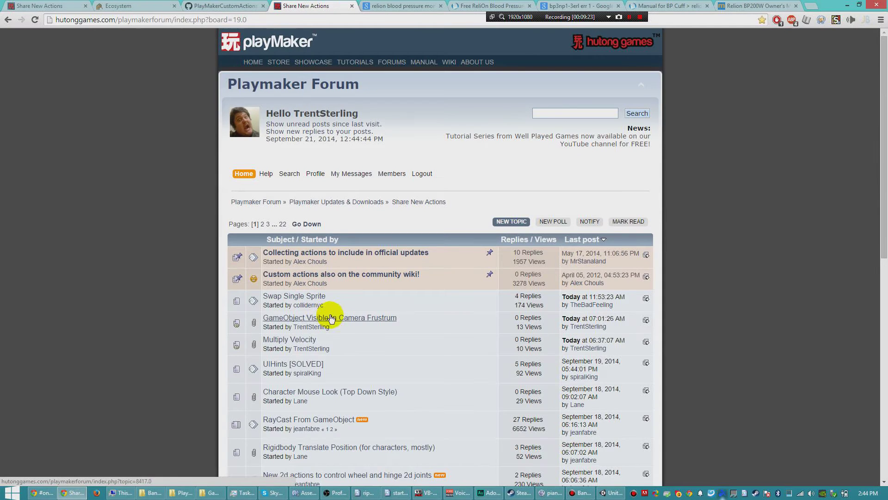
click(291, 318)
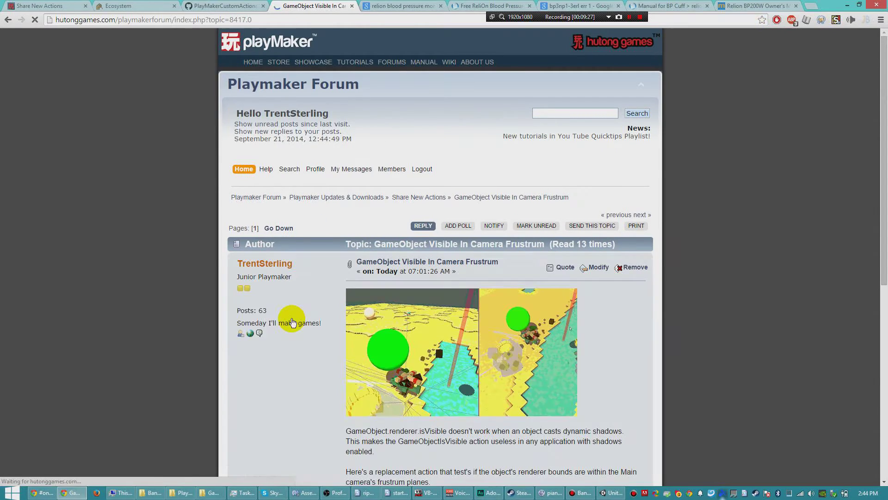
Download the topic's GameObjectVisibleInCameraFrustrum.cs attachment and add the file to the assets of the Unity project.
scroll(290, 317, down, 7)
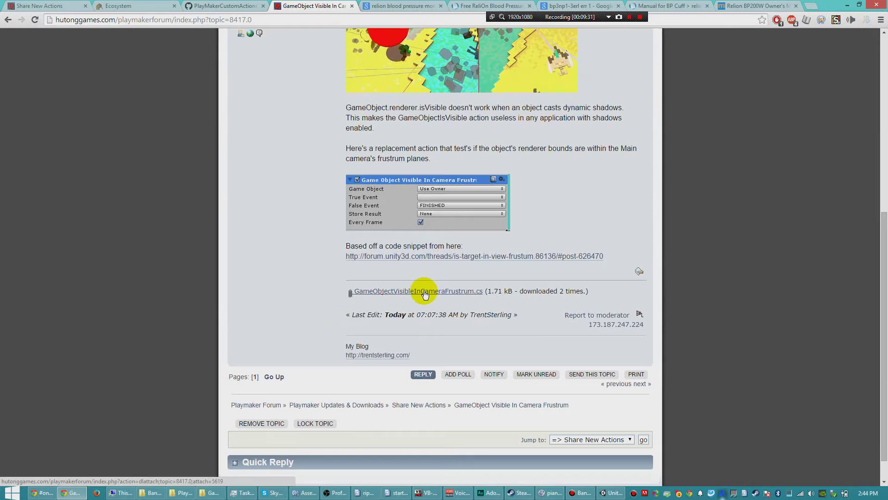
click(425, 291)
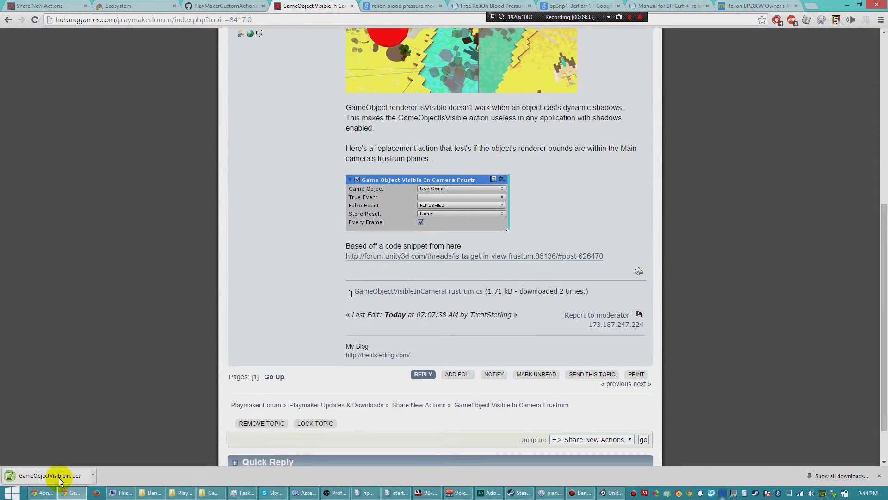
drag(55, 476, 496, 279)
key(alt+Tab)
key(alt+Tab)
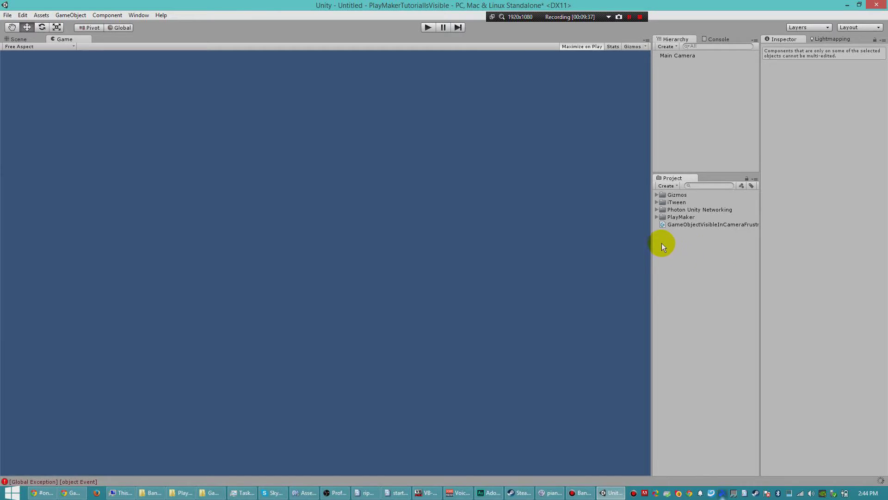
Widen the project asset list and rename the imported script to GameObjectVisibleInCameraFrustrum, without the "(1)" suffix.
drag(652, 240, 508, 231)
click(620, 223)
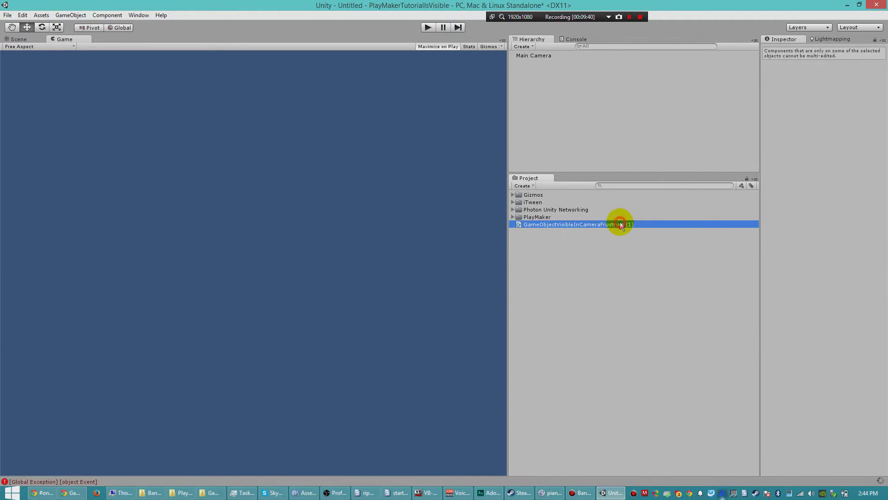
key(End)
key(BackSpace)
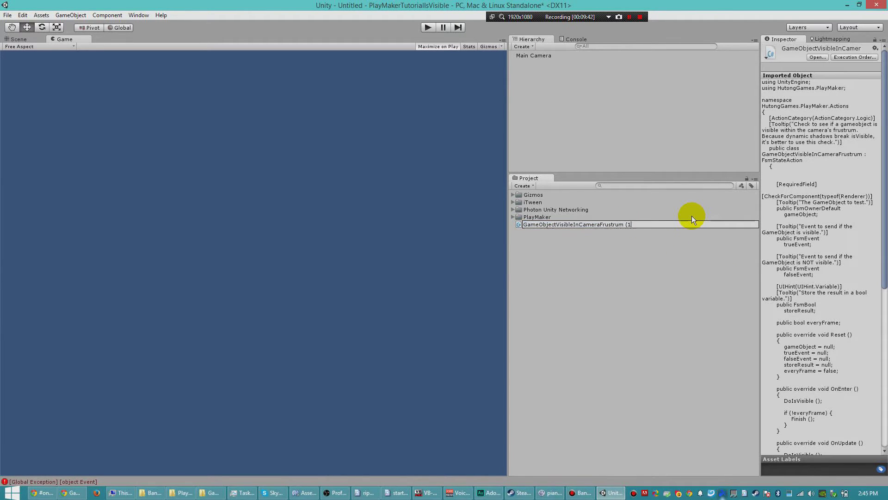
key(BackSpace)
key(BackSpace)
key(BackSpace)
key(Return)
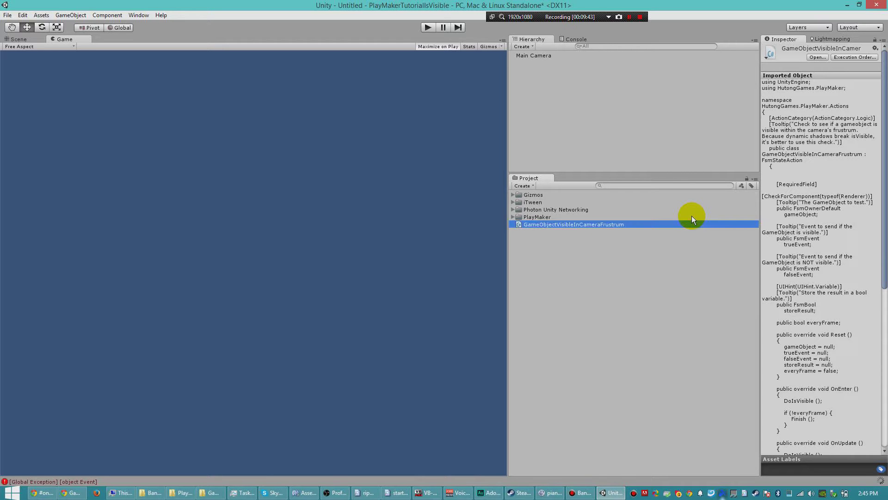
Create a project folder named Playmaker Custom Actions and move the GameObjectVisibleInCameraFrustrum script into it.
click(588, 225)
right_click(634, 251)
mouse_move(704, 258)
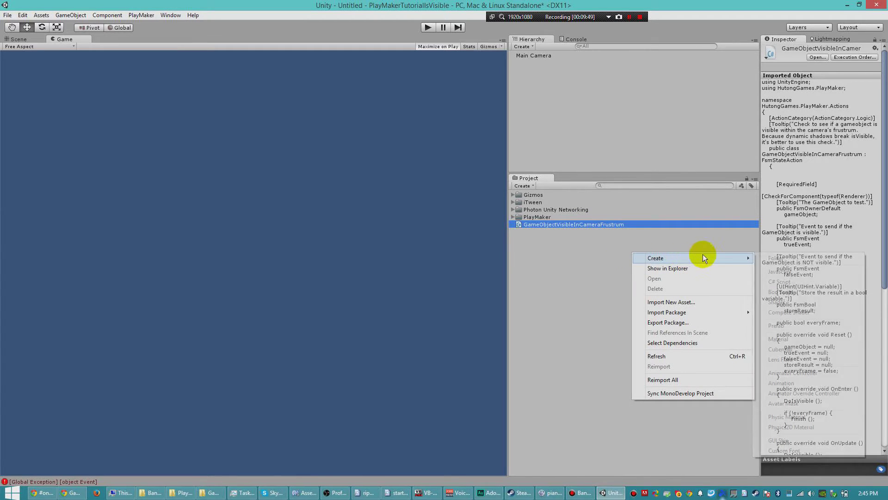
click(770, 258)
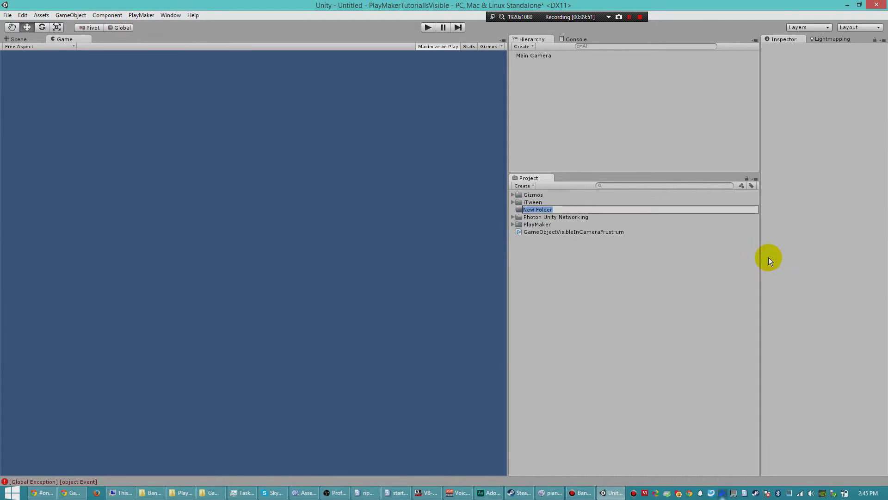
text(Playm)
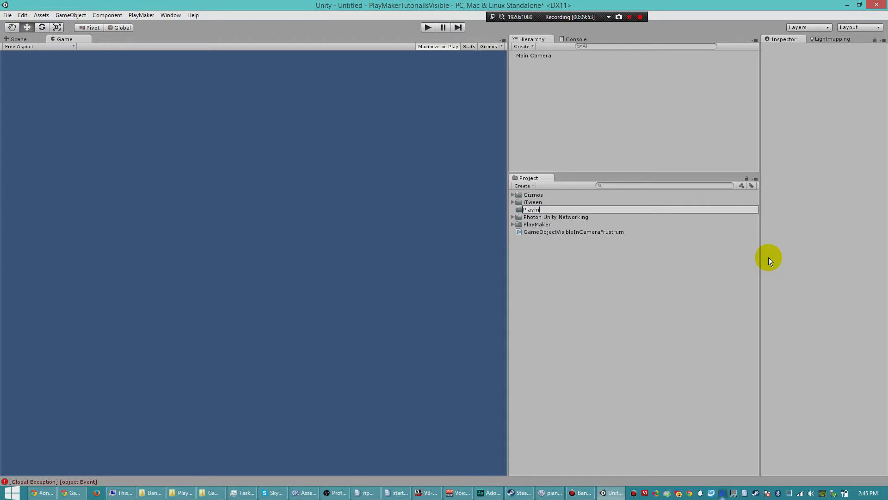
text(aker Custom Actions)
key(Return)
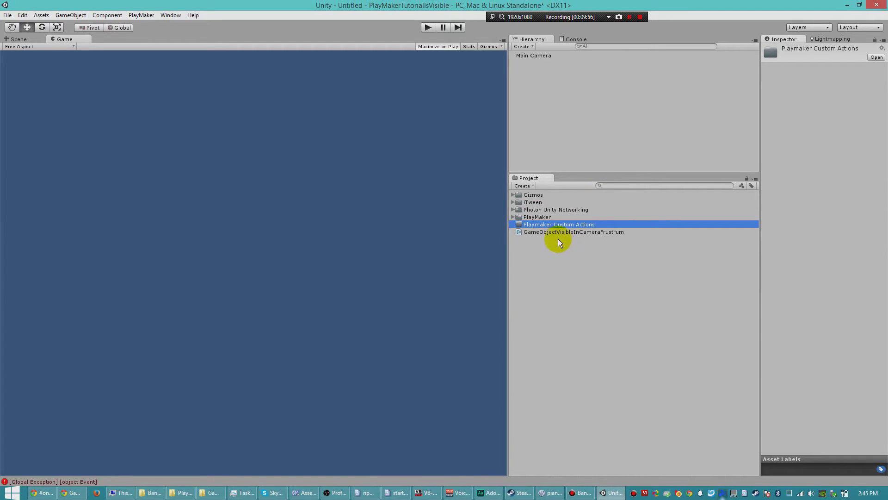
drag(555, 236, 546, 226)
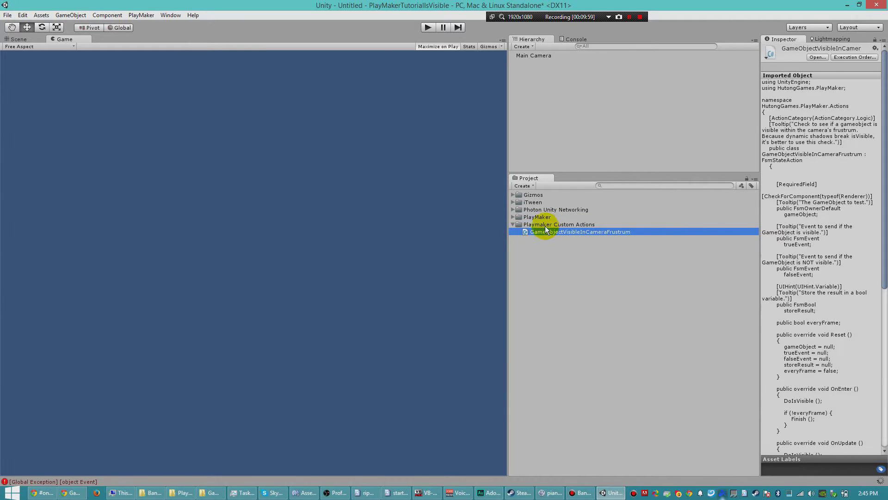
click(135, 15)
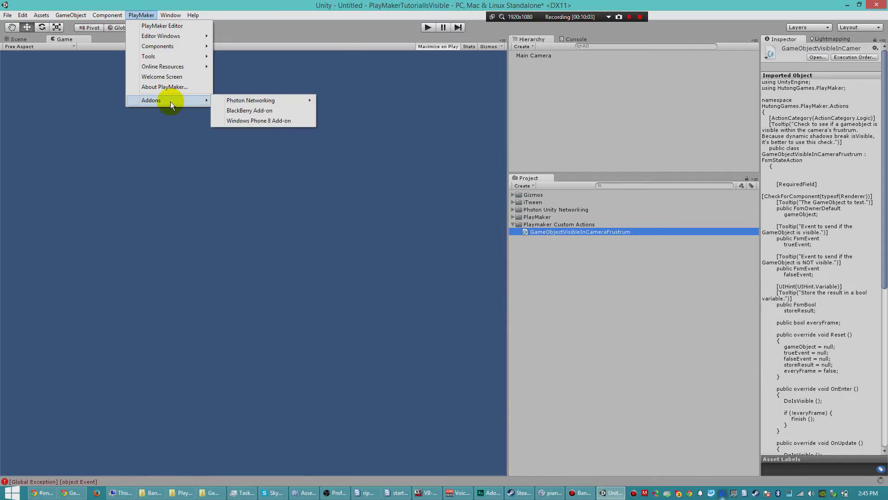
click(534, 76)
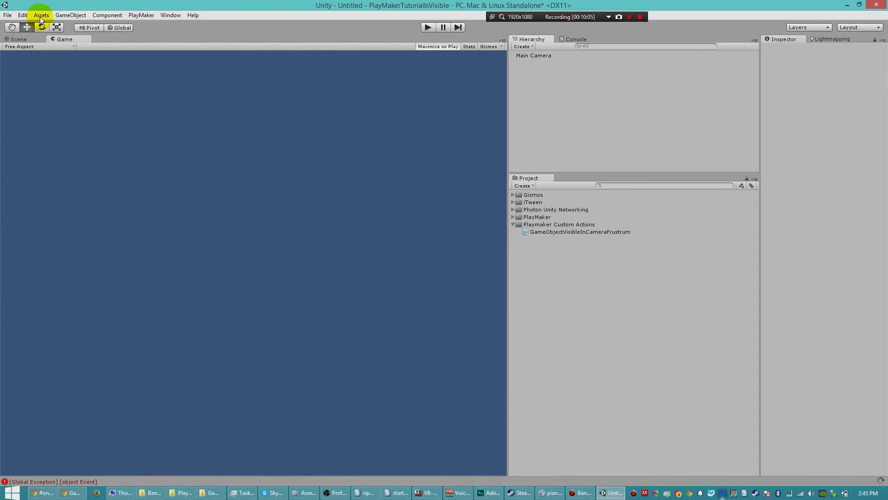
Add a plane to the scene along with a directional light whose shadow type is Hard Shadows.
click(69, 16)
mouse_move(121, 47)
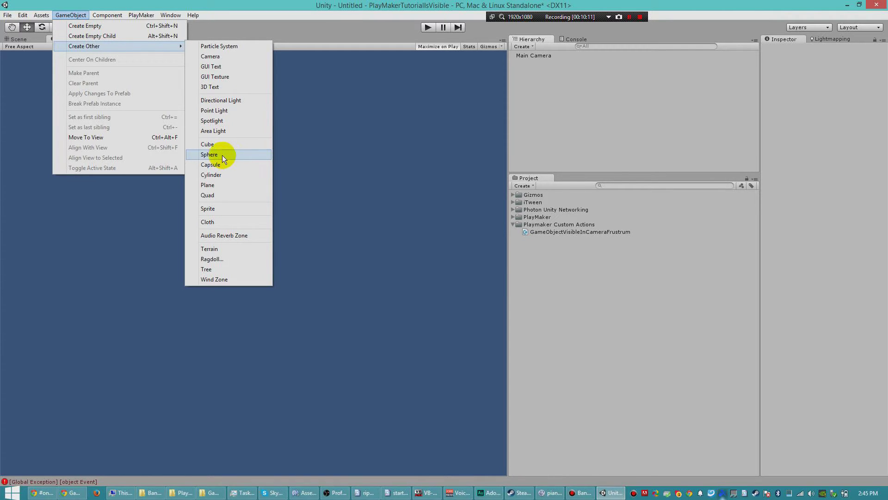
click(223, 185)
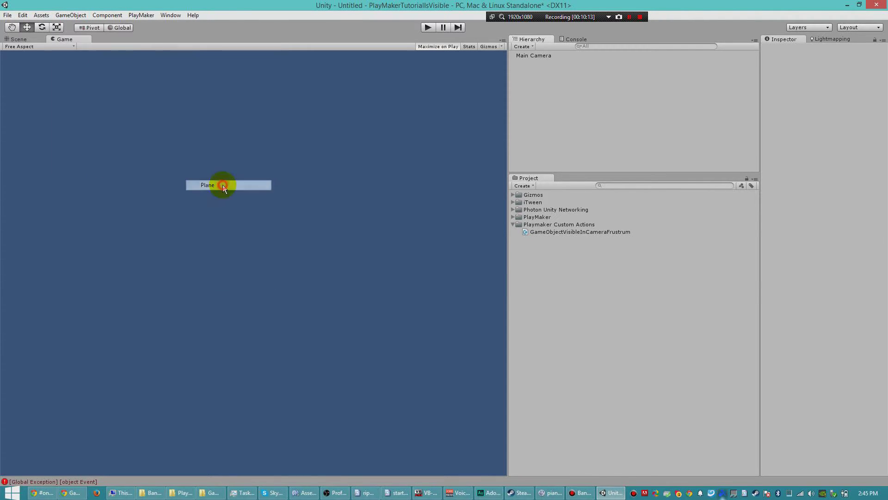
click(71, 15)
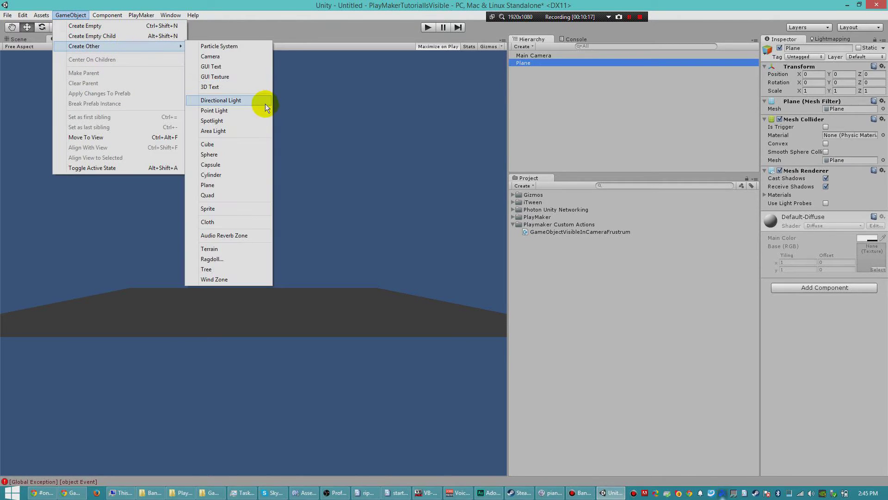
click(263, 102)
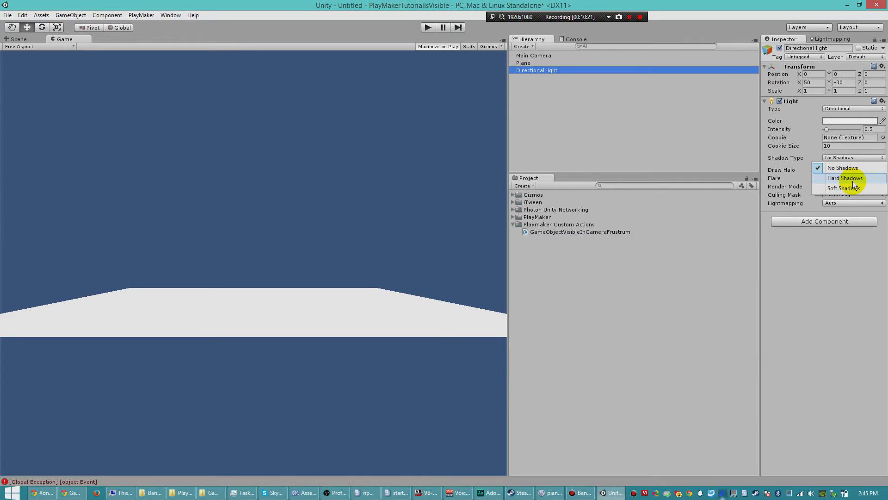
click(853, 180)
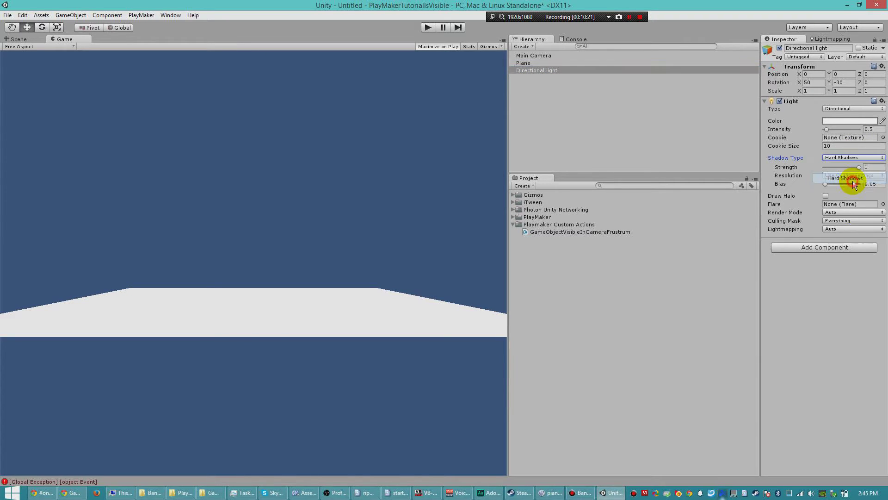
Create a sphere in the scene and set its Y position to 1.
click(57, 16)
mouse_move(122, 48)
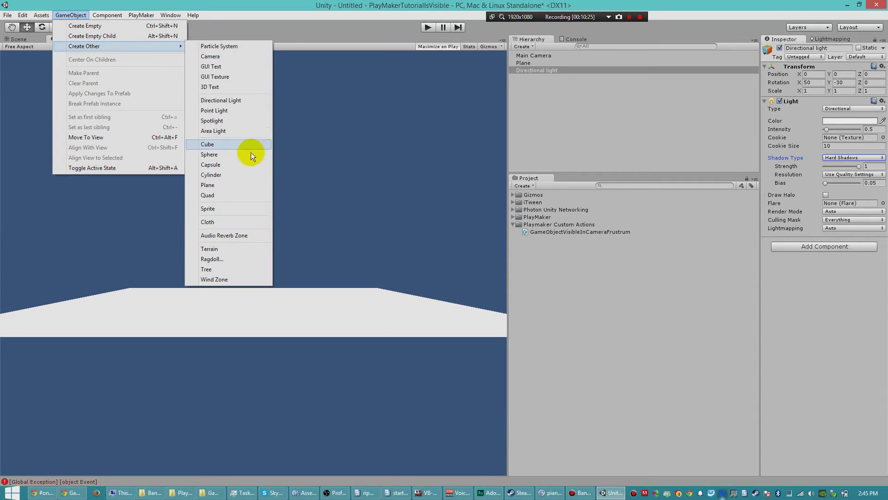
click(236, 154)
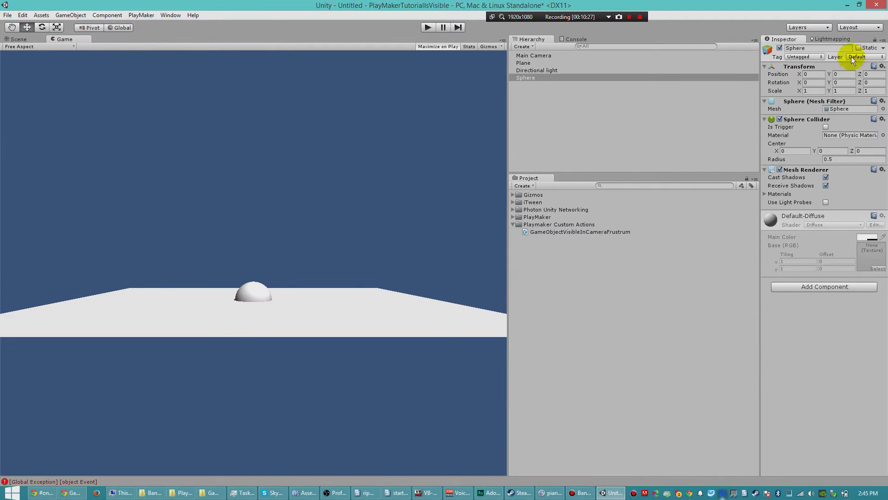
text(1)
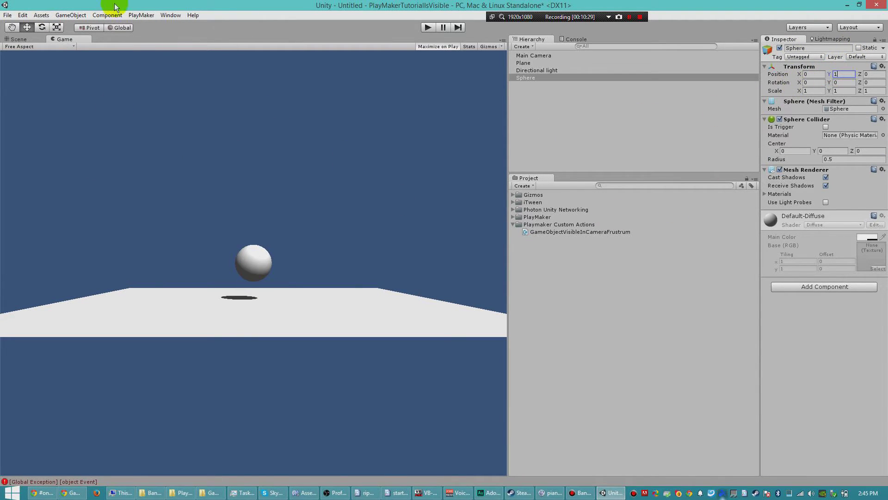
With the Scene view shown, add a PlayMakerFSM component to the sphere and name it VisibilityFSM.
click(18, 39)
scroll(279, 115, up, 5)
alt+drag(279, 115, 303, 149)
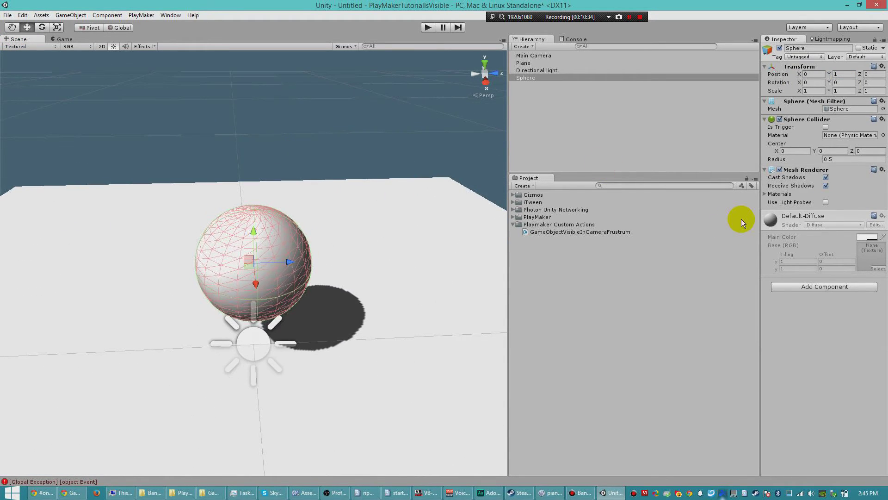
click(810, 288)
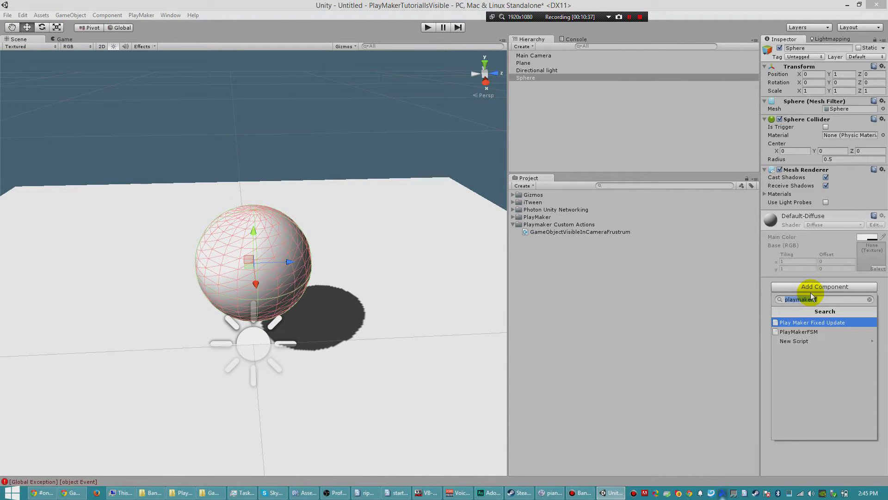
text(playmakerfsm)
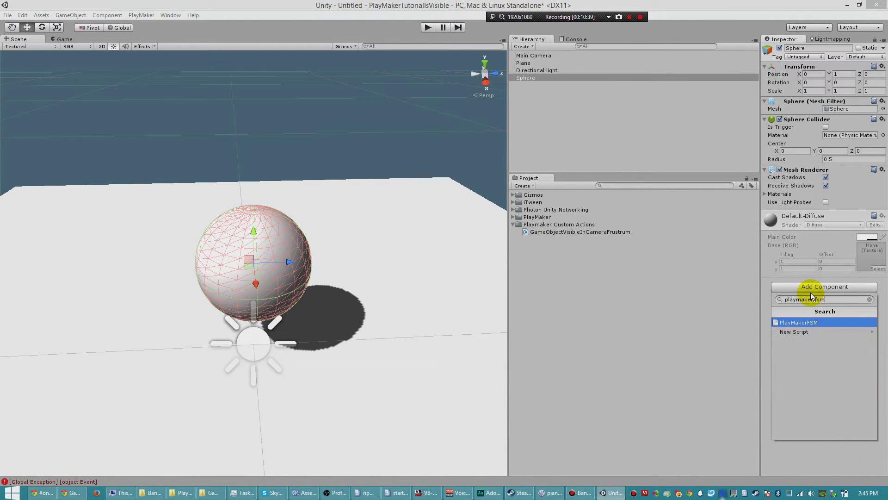
key(Return)
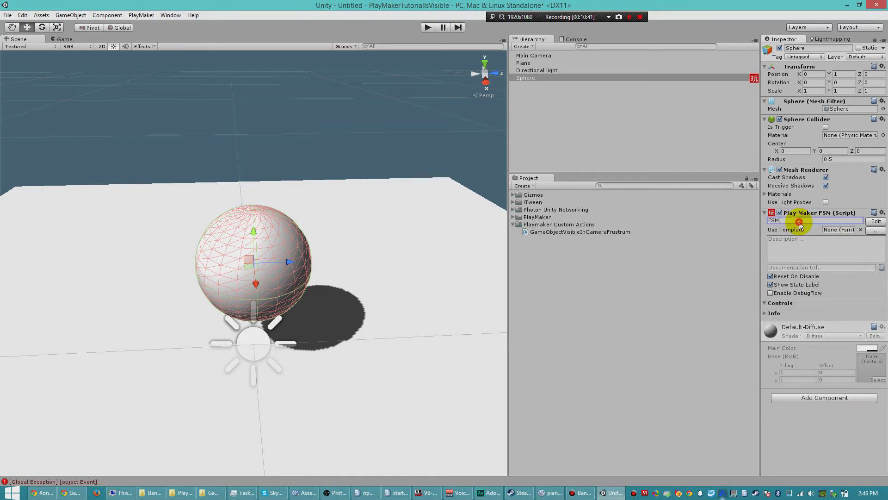
click(800, 221)
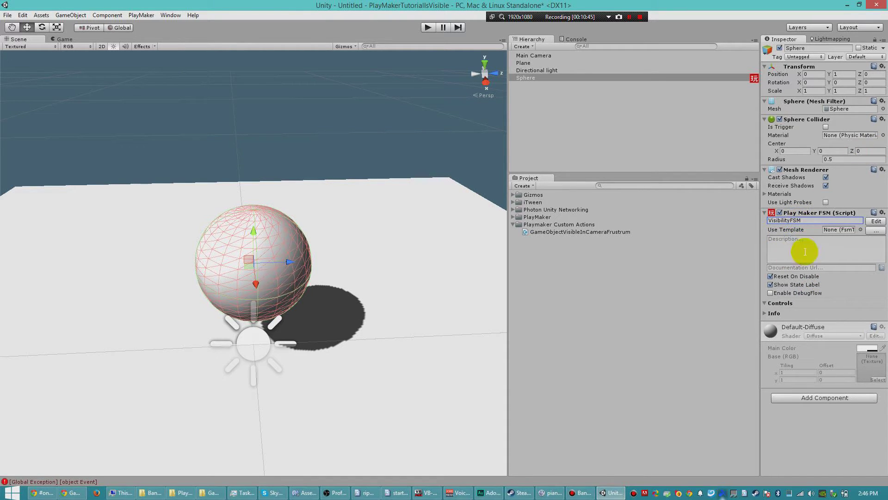
Open the sphere's VisibilityFSM for editing, select State 1 and search the available actions for "visible".
click(869, 221)
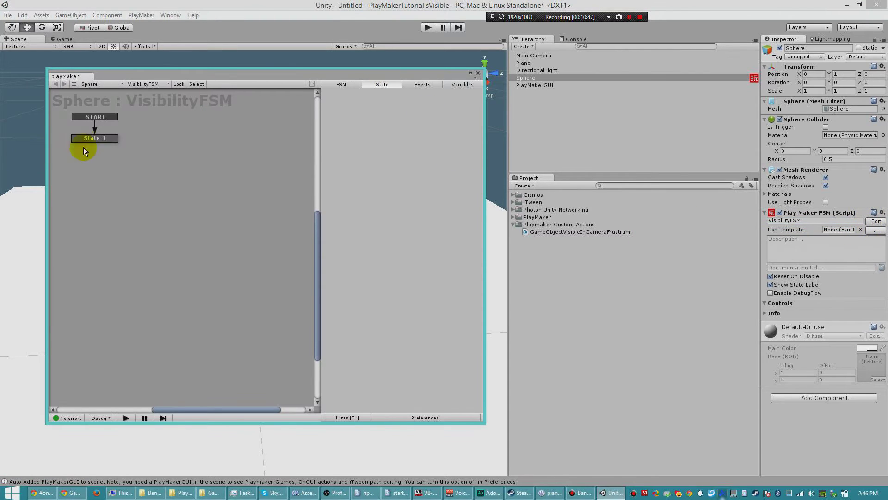
click(101, 139)
click(468, 406)
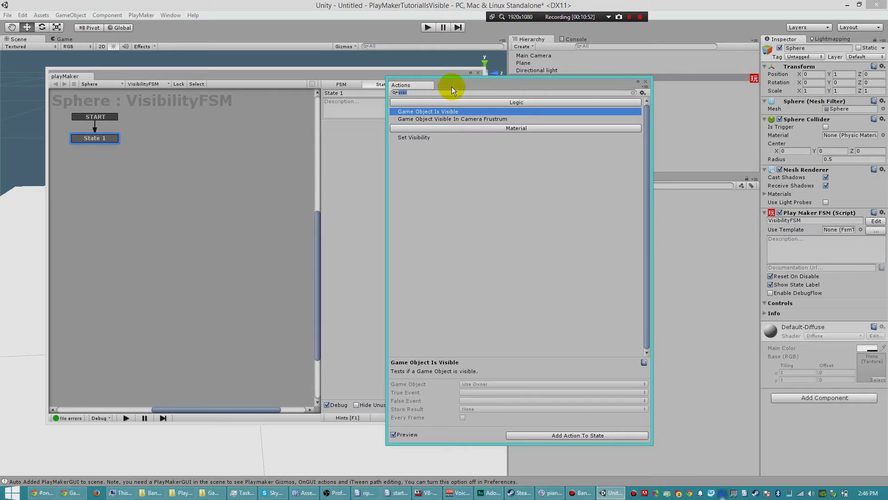
text(visible)
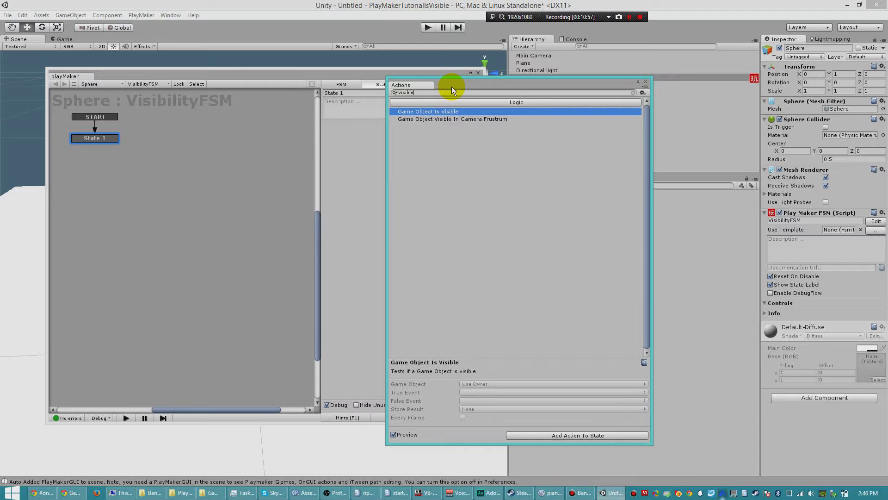
Compare the descriptions and options of the Game Object Is Visible and Game Object Visible In Camera Frustrum actions.
key(Down)
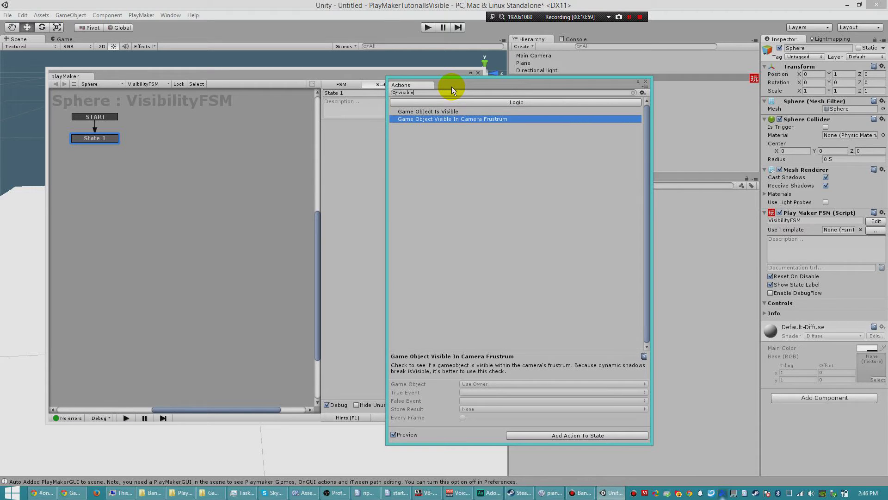
key(Up)
key(Down)
key(Up)
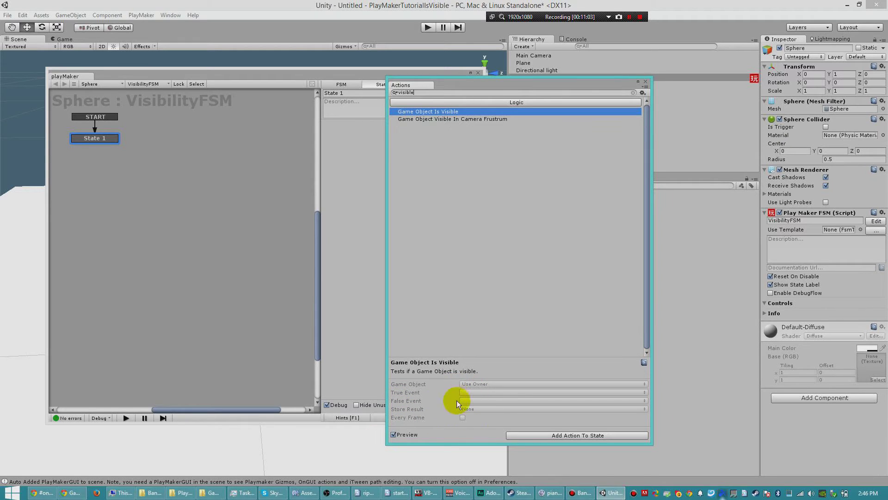
key(Down)
key(Up)
key(Down)
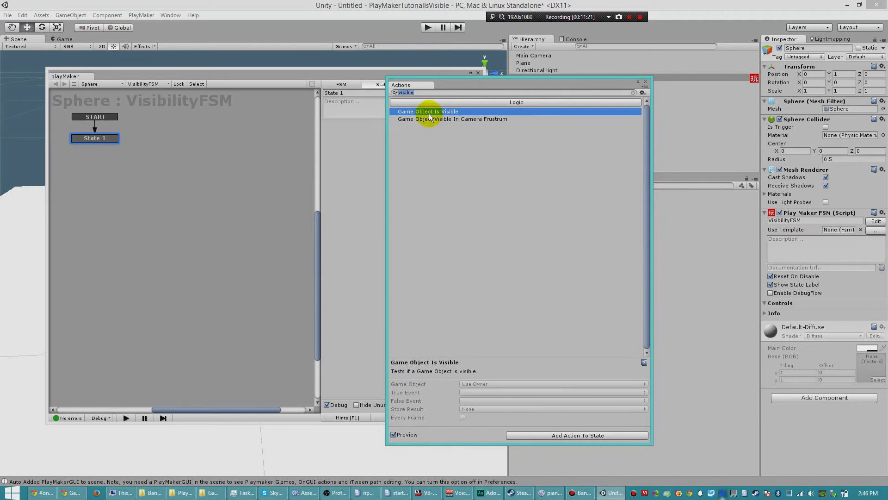
Add the Game Object Visible In Camera Frustrum action to State 1 and close the action browser.
double_click(428, 93)
click(445, 120)
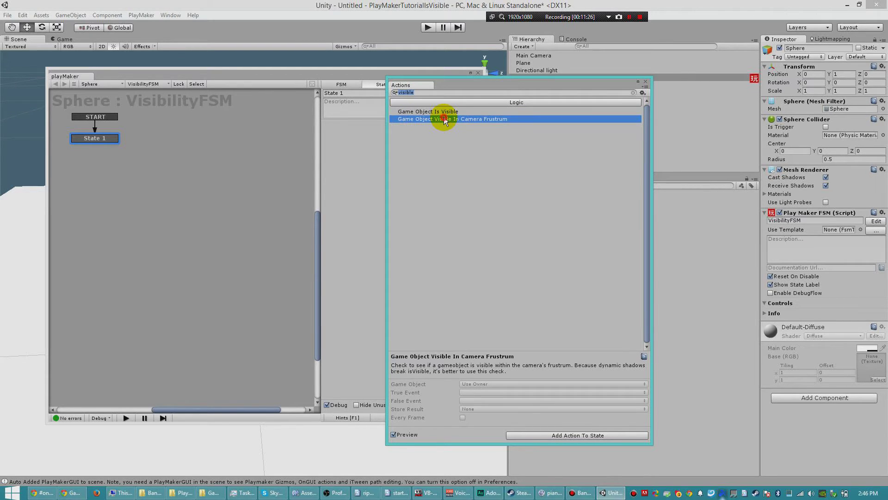
click(445, 120)
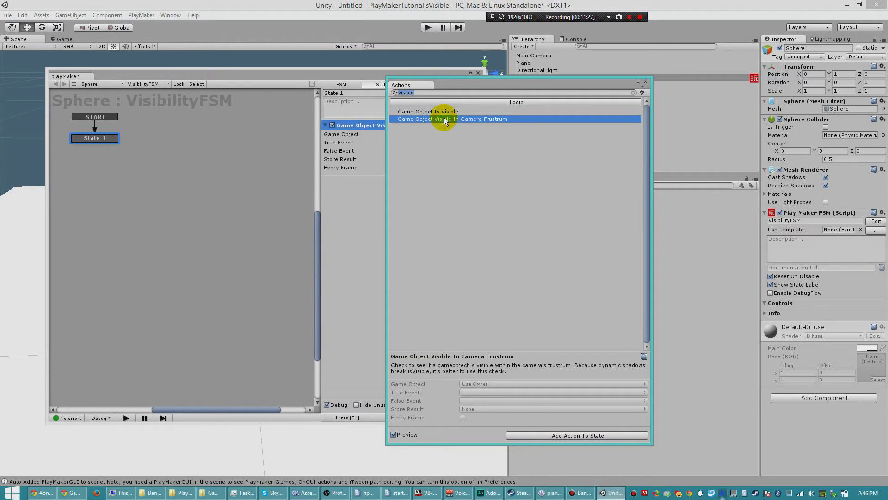
click(646, 82)
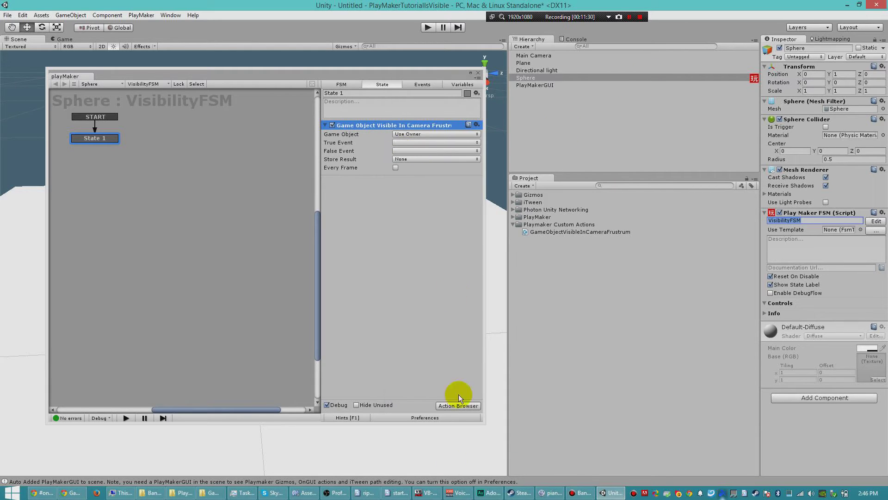
click(457, 406)
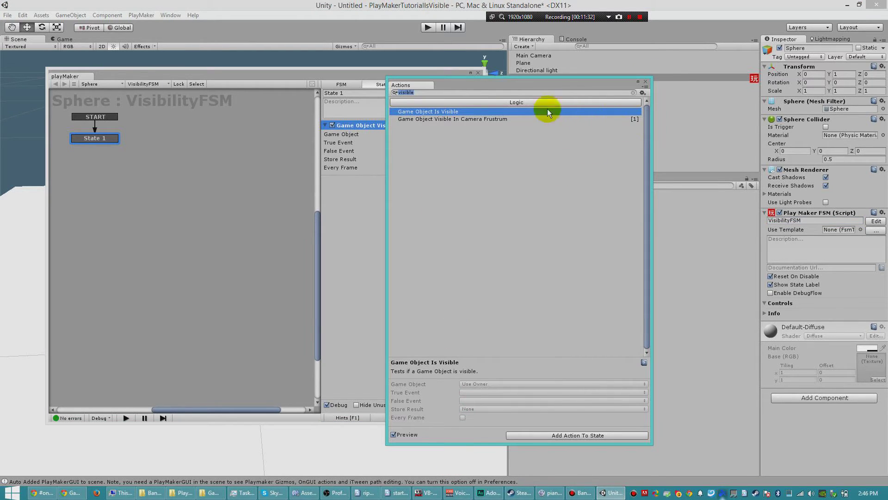
click(646, 83)
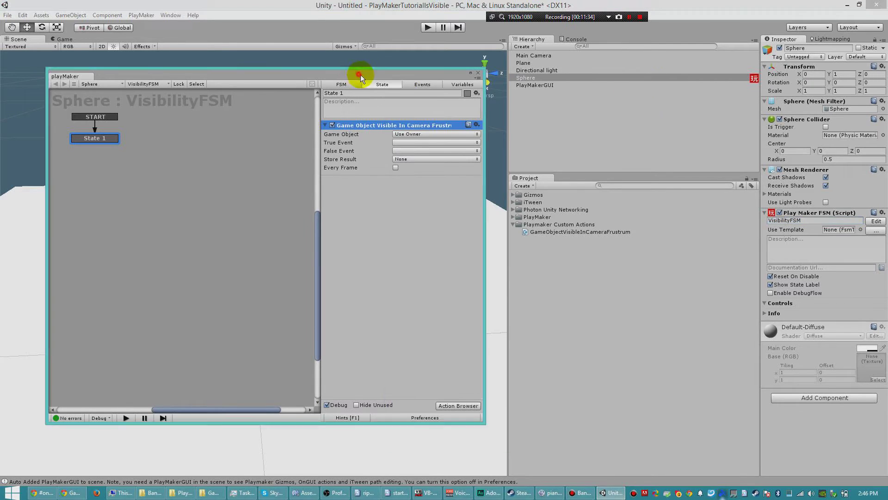
Reposition the PlayMaker editor window and add a FINISHED transition to State 1.
drag(360, 74, 338, 90)
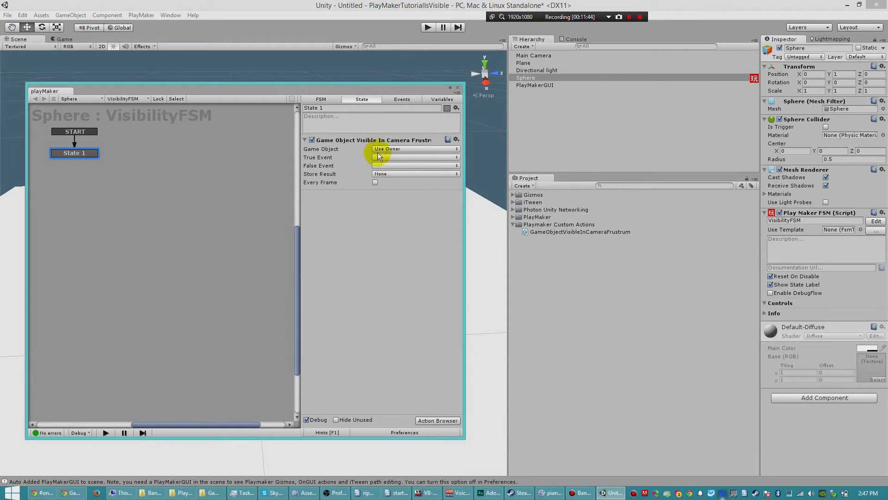
drag(399, 88, 415, 95)
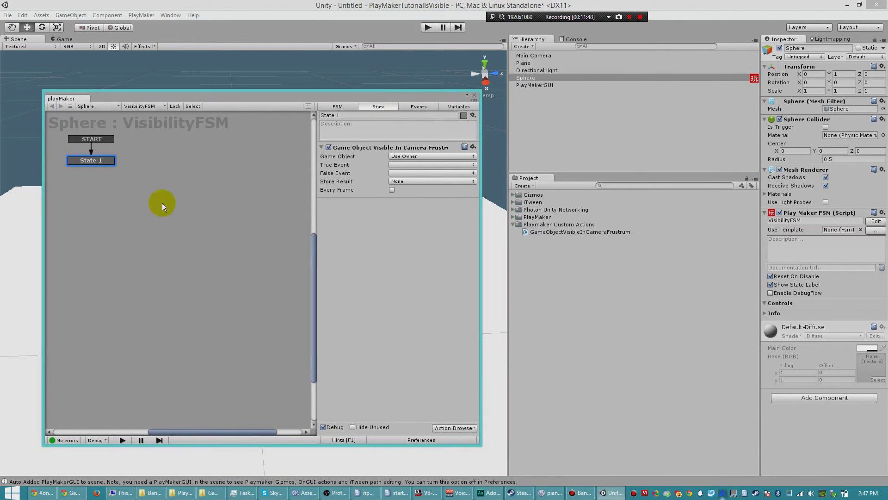
right_click(110, 161)
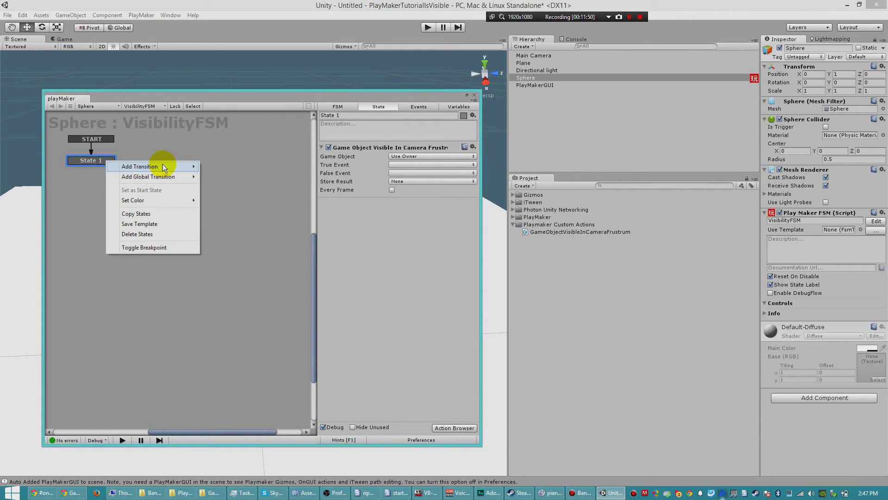
mouse_move(185, 167)
click(215, 167)
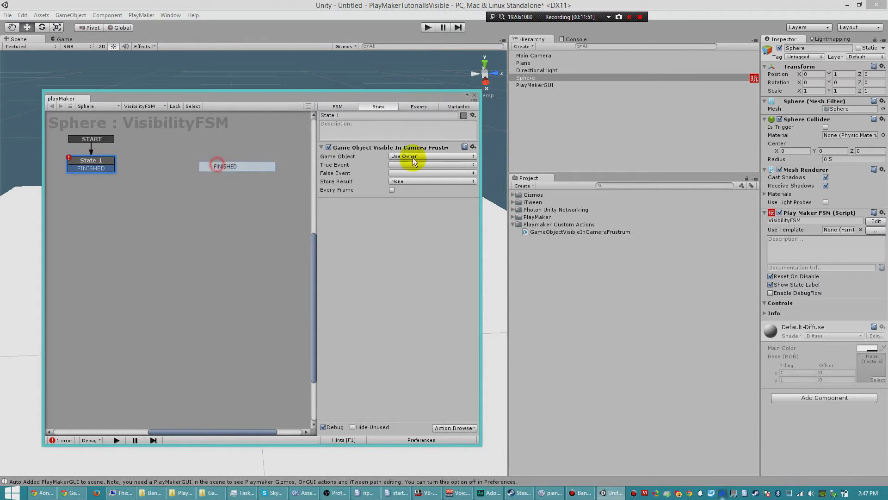
Set State 1's True Event to FINISHED and duplicate the state beside it, making the copy the new start state.
click(438, 165)
click(432, 184)
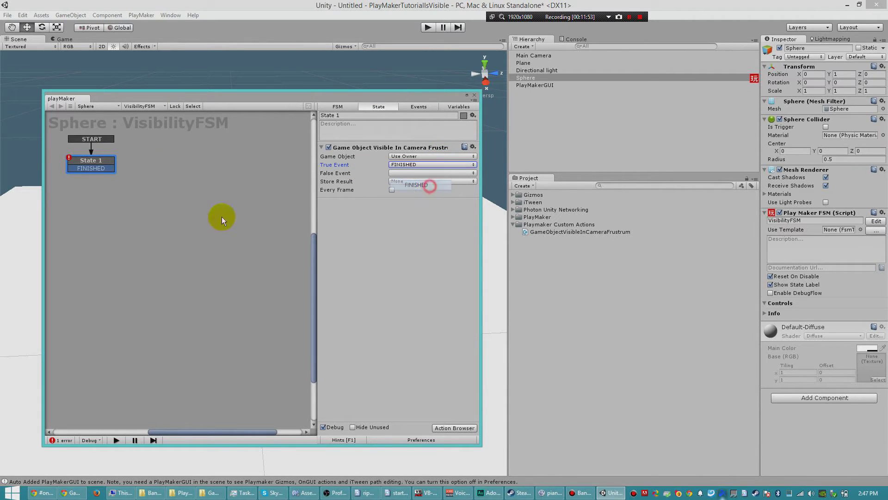
click(92, 162)
key(ctrl+c)
key(ctrl+v)
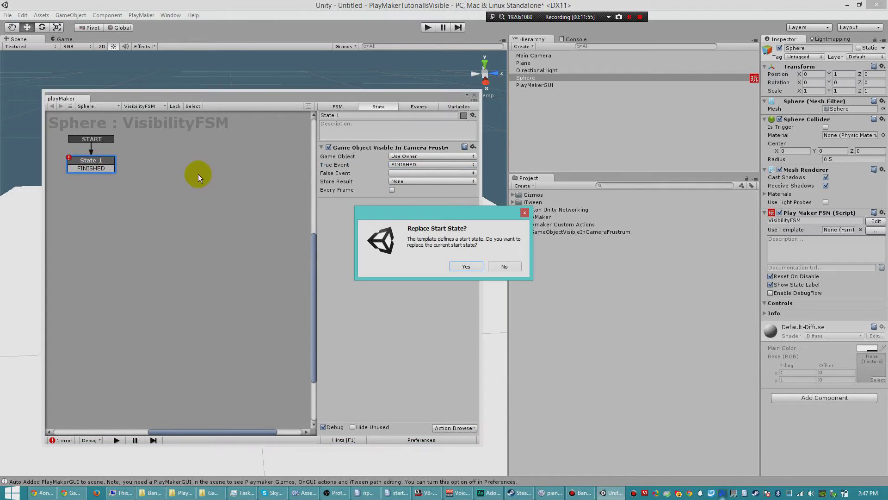
click(473, 266)
drag(214, 279, 147, 214)
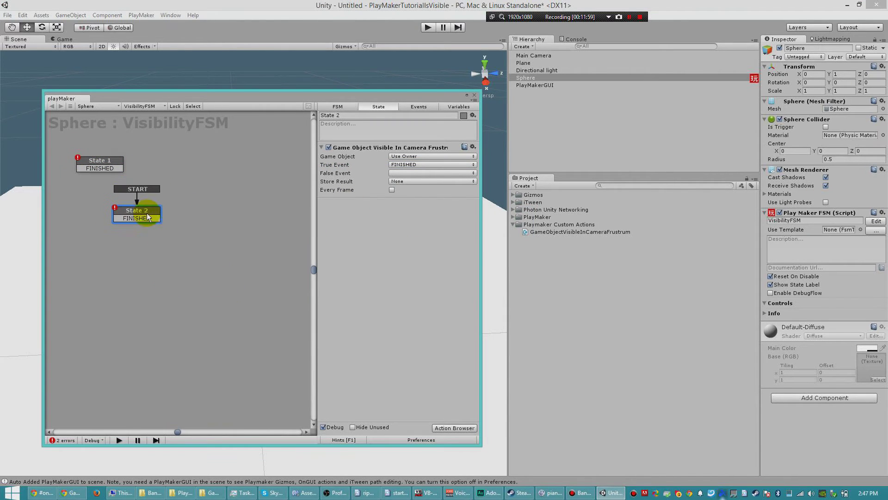
drag(104, 160, 213, 220)
Rename the start state IsVisible and the other state NotVisible.
click(147, 209)
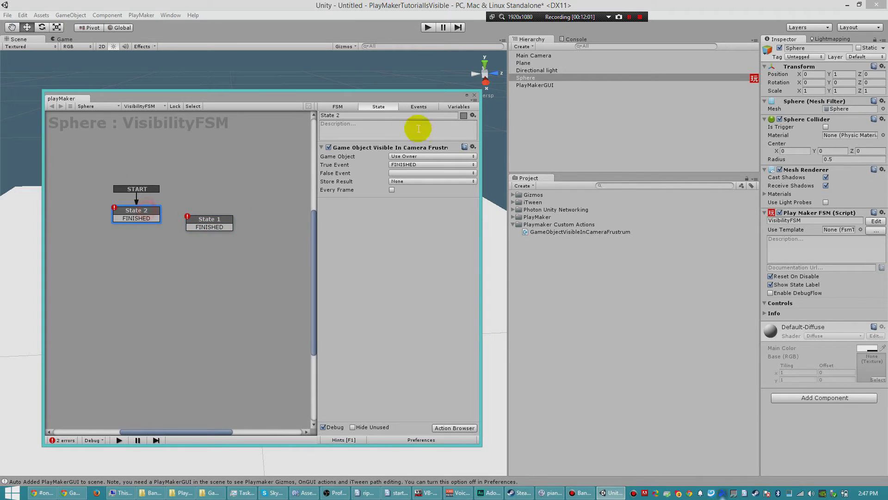
click(361, 115)
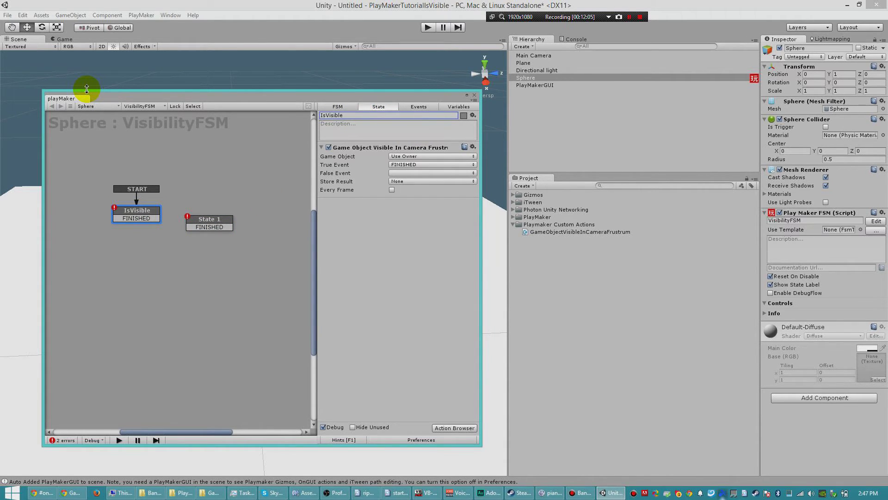
click(200, 221)
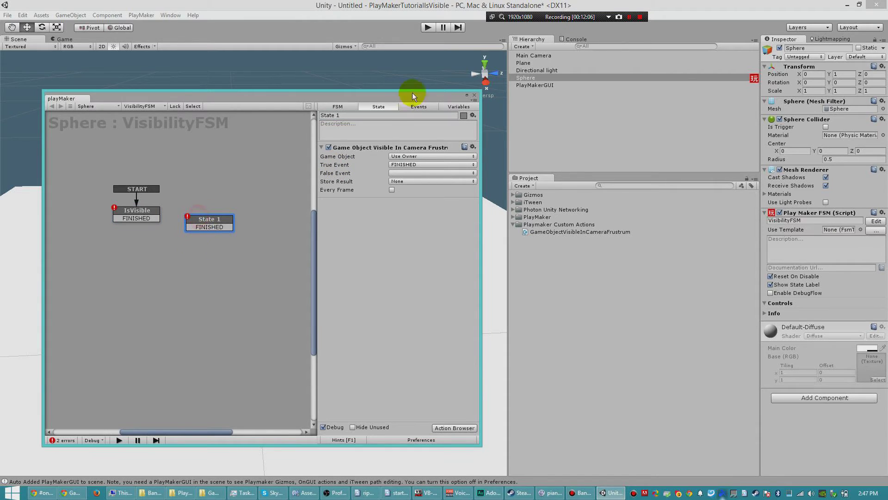
click(389, 114)
text(NotVisible)
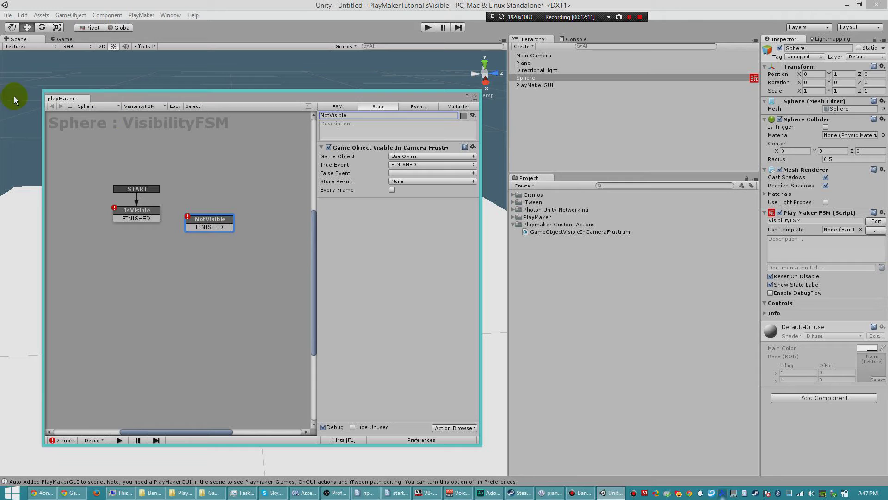
In IsVisible, clear the True Event and set the False Event to FINISHED, and link both states to each other through their FINISHED transitions.
click(137, 218)
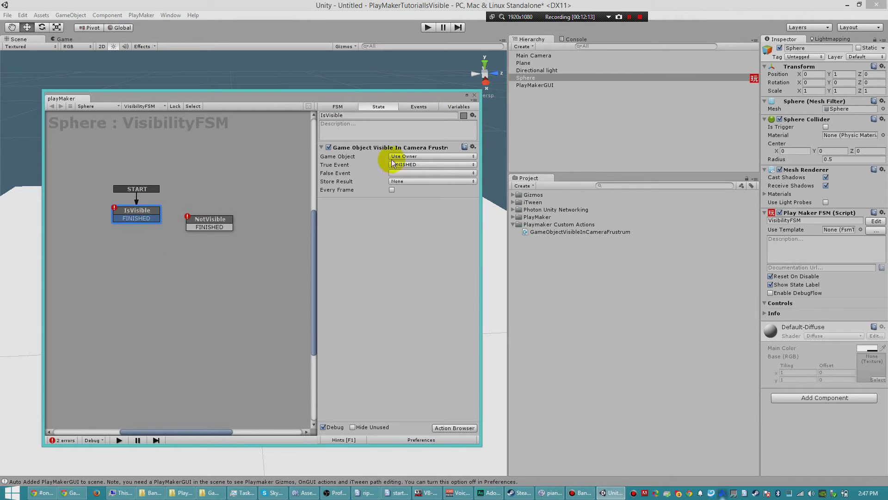
click(412, 165)
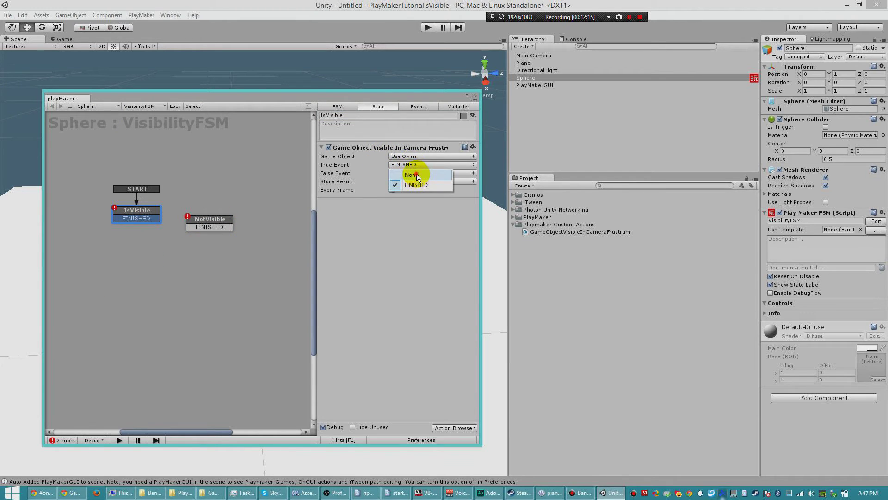
click(409, 172)
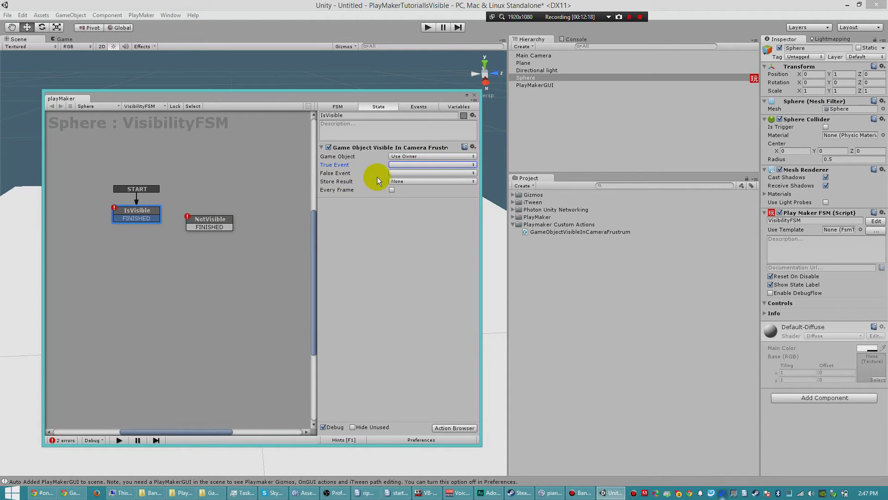
click(402, 173)
click(411, 191)
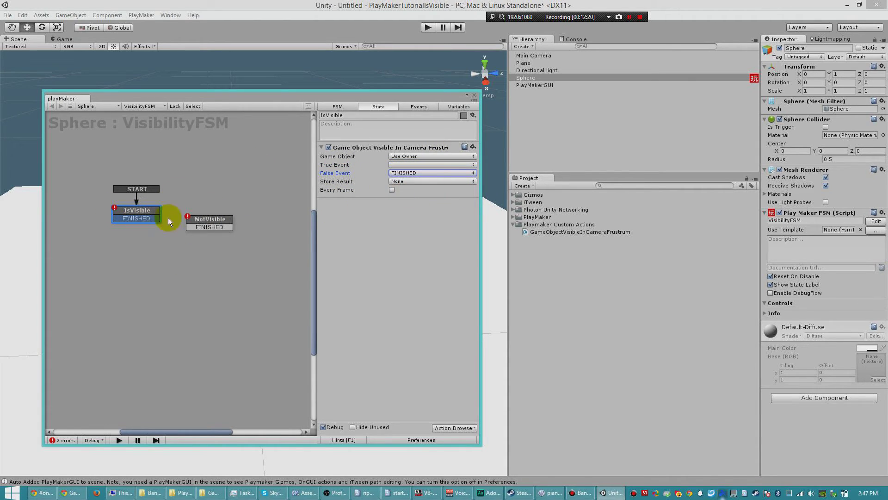
drag(160, 219, 231, 219)
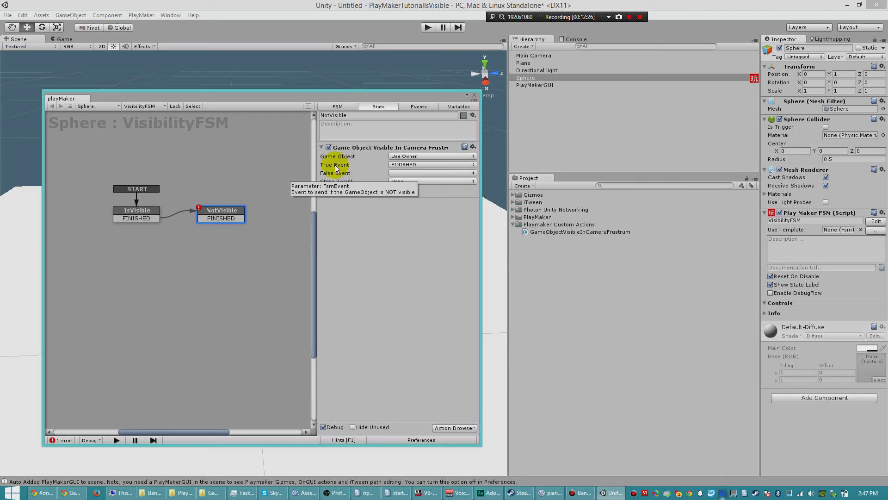
mouse_move(202, 220)
mouse_down()
mouse_move(132, 210)
mouse_move(226, 214)
mouse_move(218, 214)
mouse_up()
Add a Set Material Color action to the NotVisible state and set its color to red.
click(455, 428)
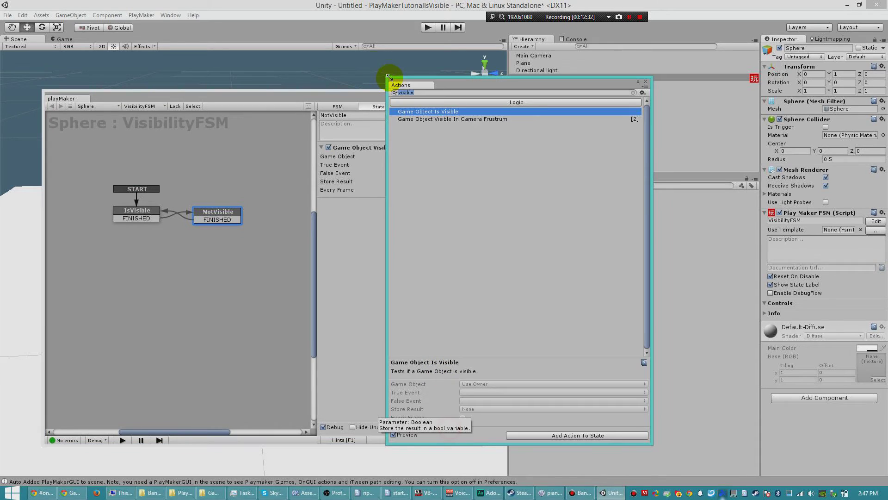
text(set mater)
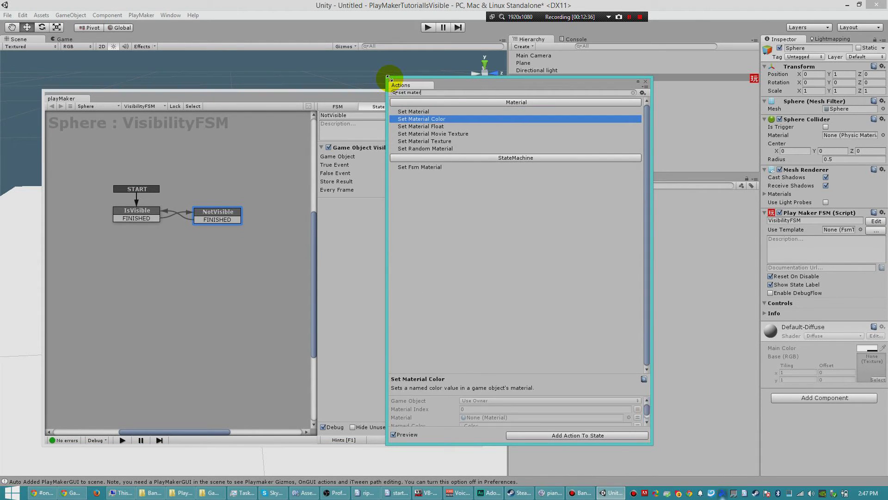
key(Return)
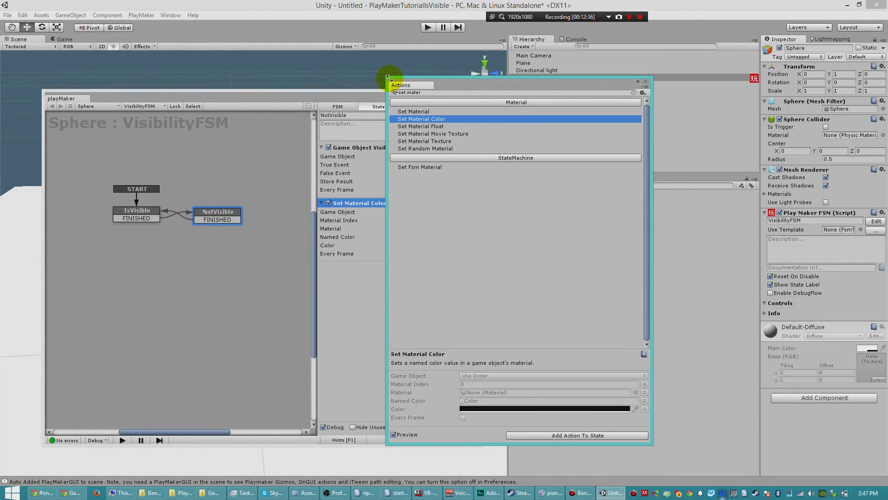
click(397, 244)
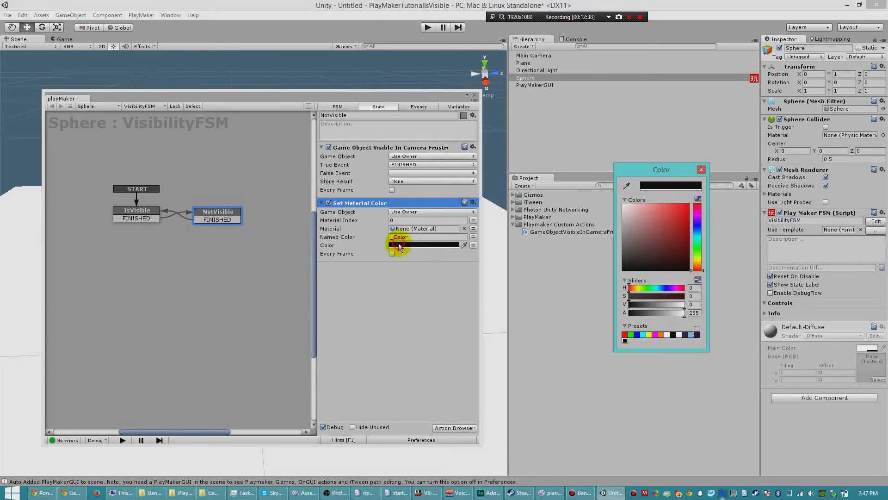
drag(656, 205, 713, 162)
click(701, 170)
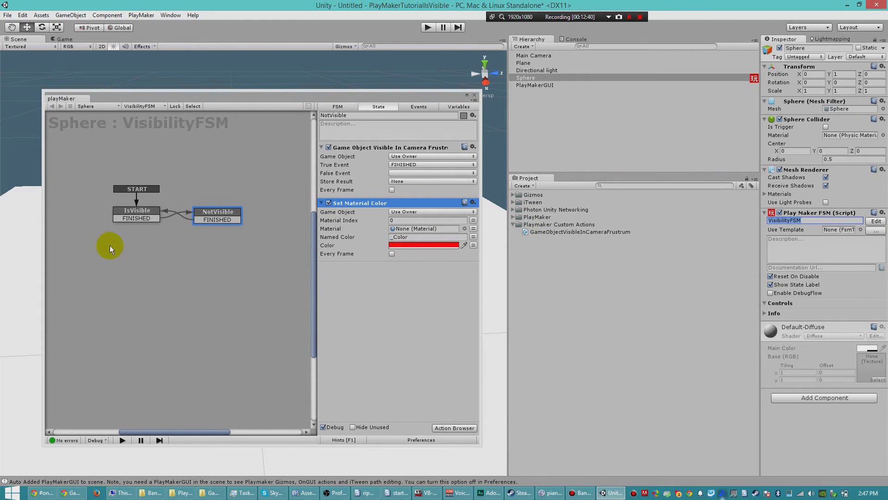
Add a Set Material Color action to the IsVisible state and set its color to green.
click(148, 209)
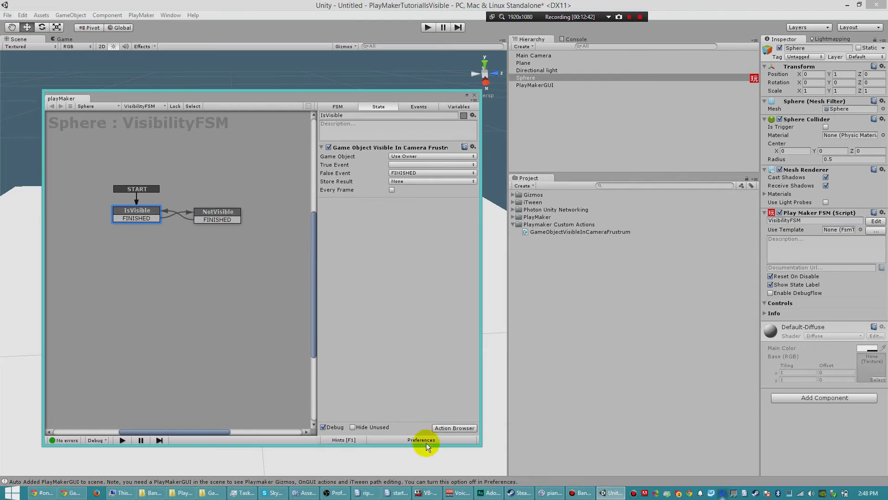
click(454, 428)
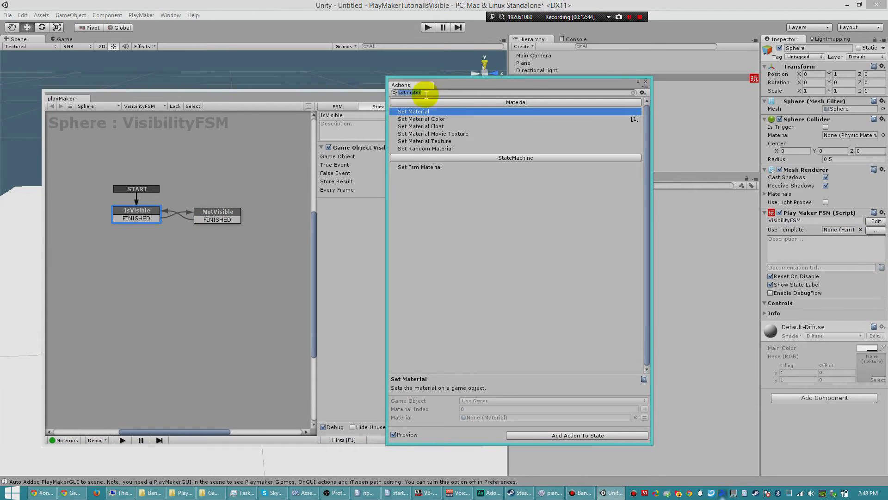
double_click(422, 120)
click(382, 224)
click(437, 245)
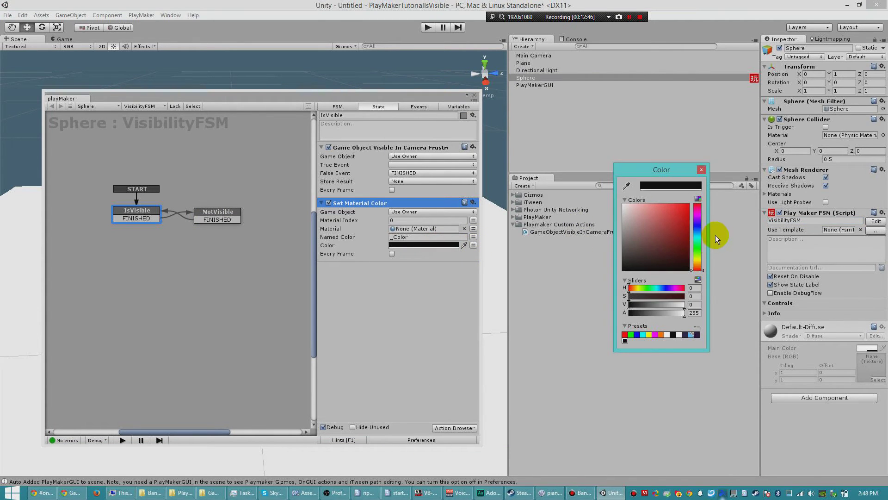
click(630, 335)
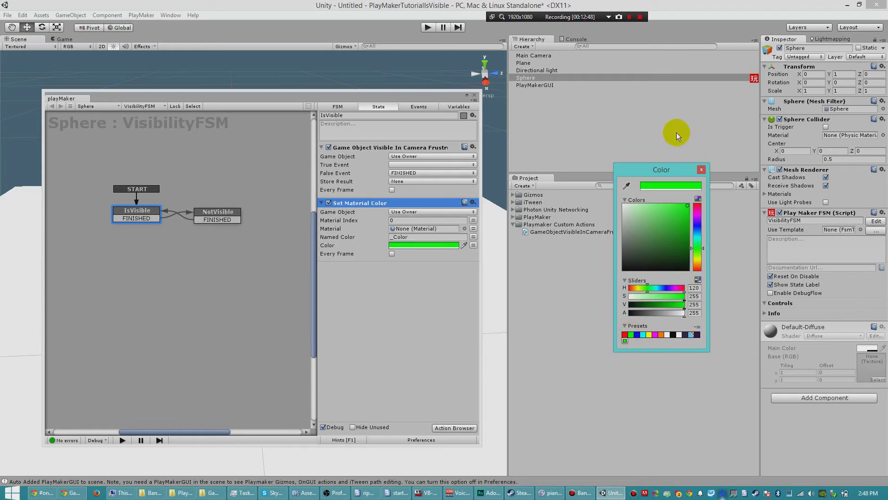
click(702, 170)
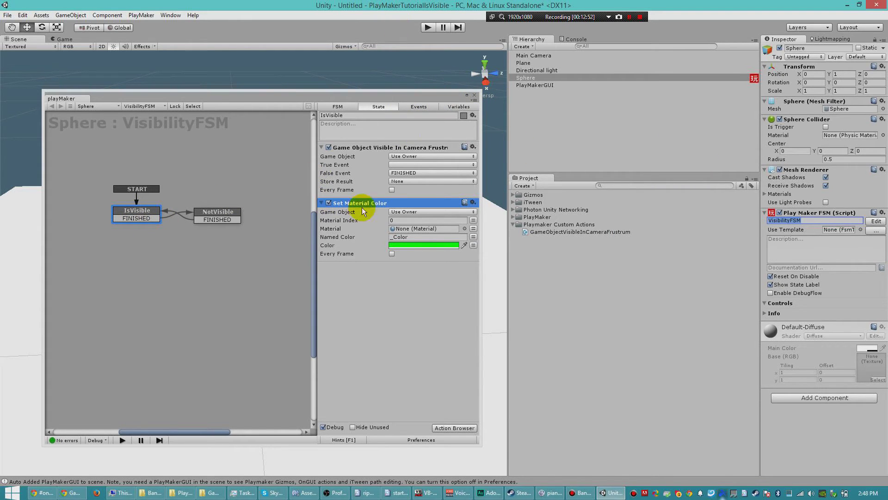
Enable Every Frame for the frustrum visibility check in both IsVisible and NotVisible, and close the PlayMaker editor.
click(392, 190)
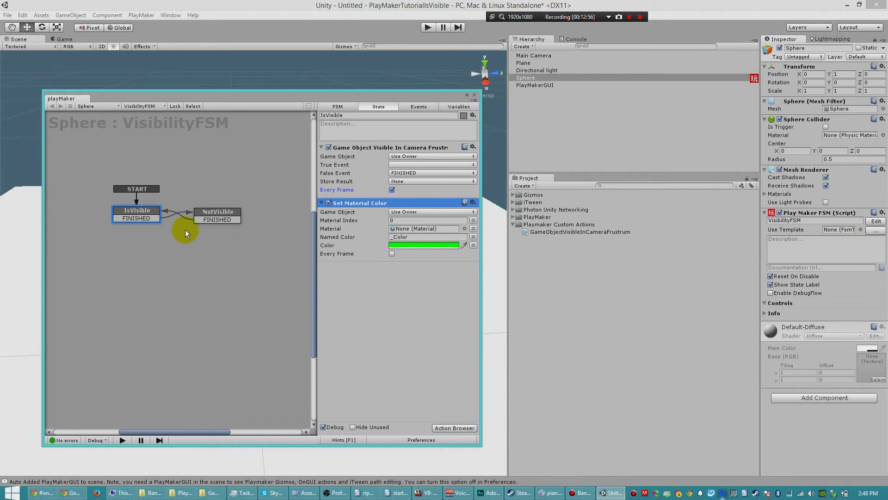
click(215, 209)
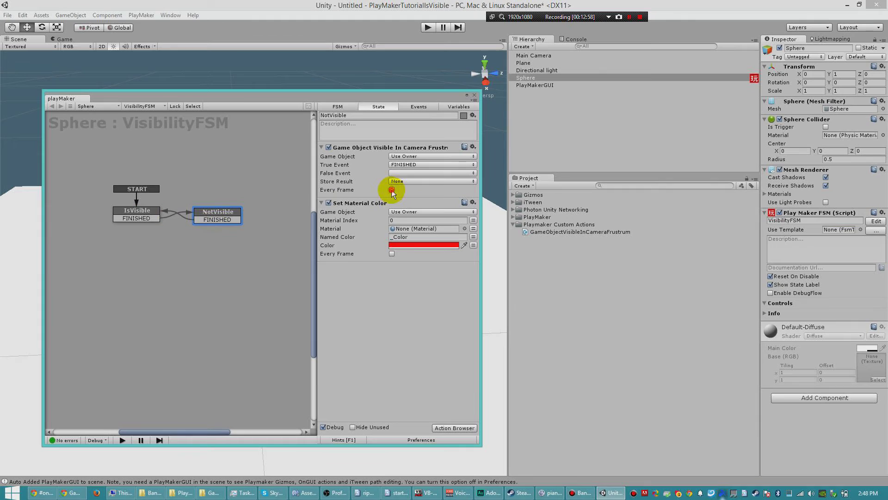
click(476, 96)
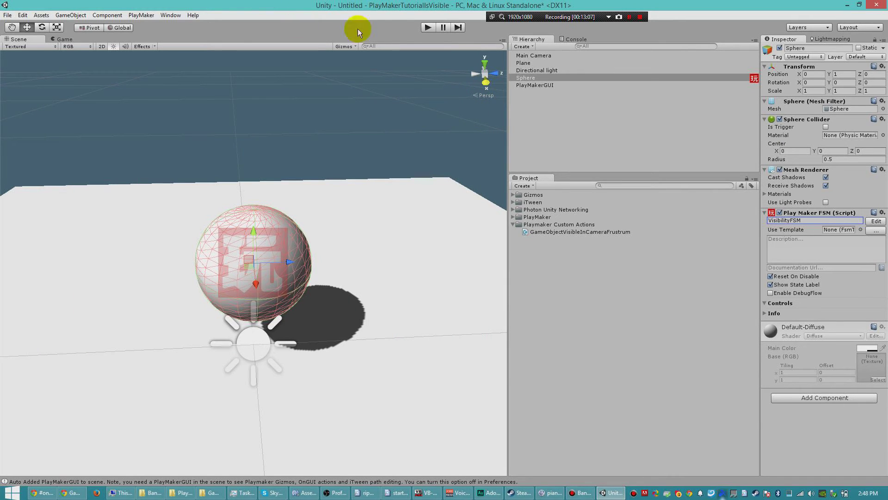
Run the scene and arrange the Scene and Game views side by side at about equal width.
click(427, 28)
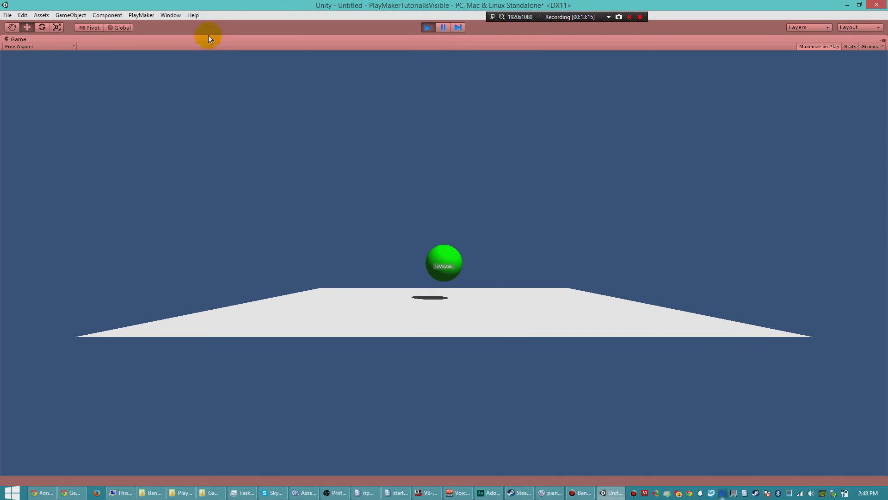
right_click(257, 41)
click(287, 42)
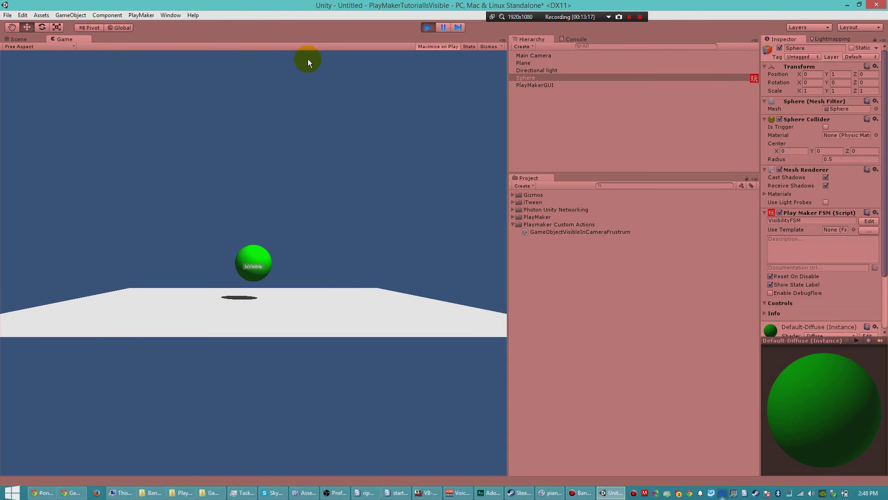
drag(71, 40, 392, 290)
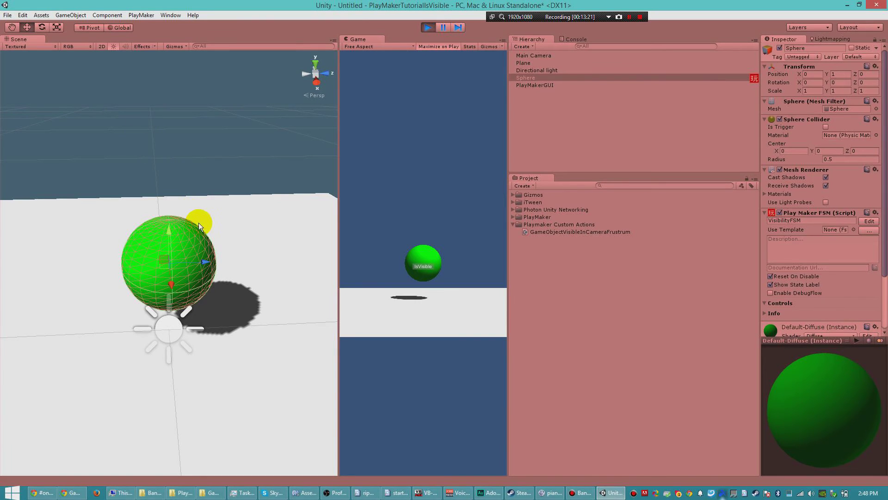
scroll(213, 213, down, 5)
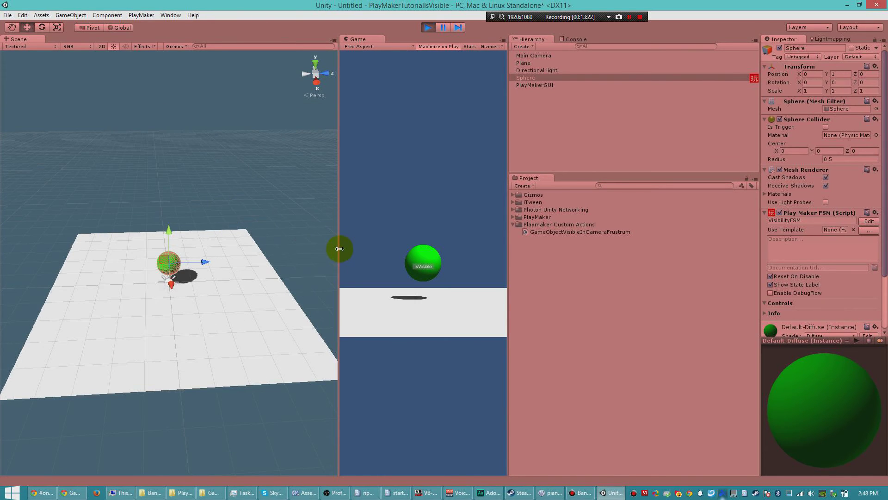
drag(340, 248, 254, 246)
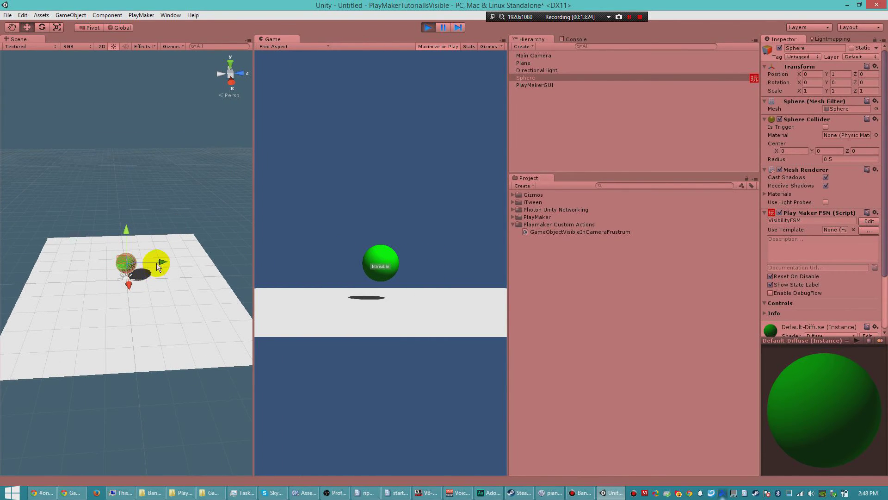
Test the running FSM by moving the sphere to the edge of the Game view and back to about X -1.83.
drag(157, 263, 124, 257)
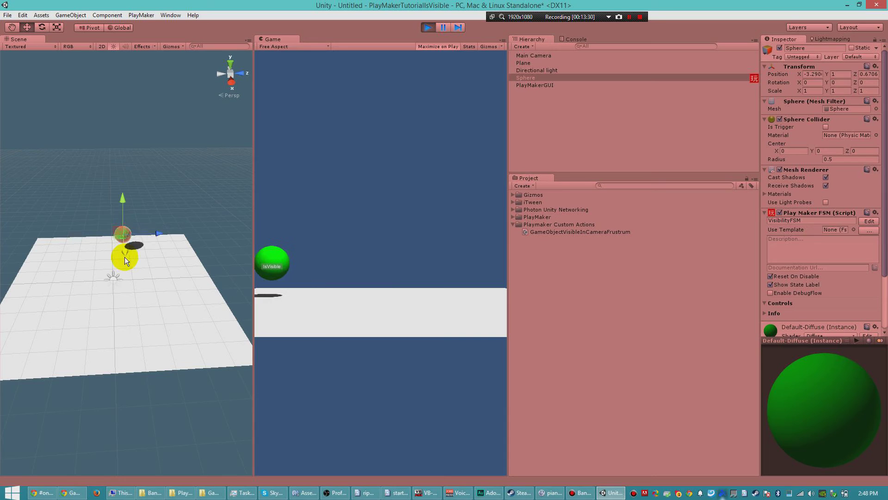
middle_drag(124, 257, 123, 278)
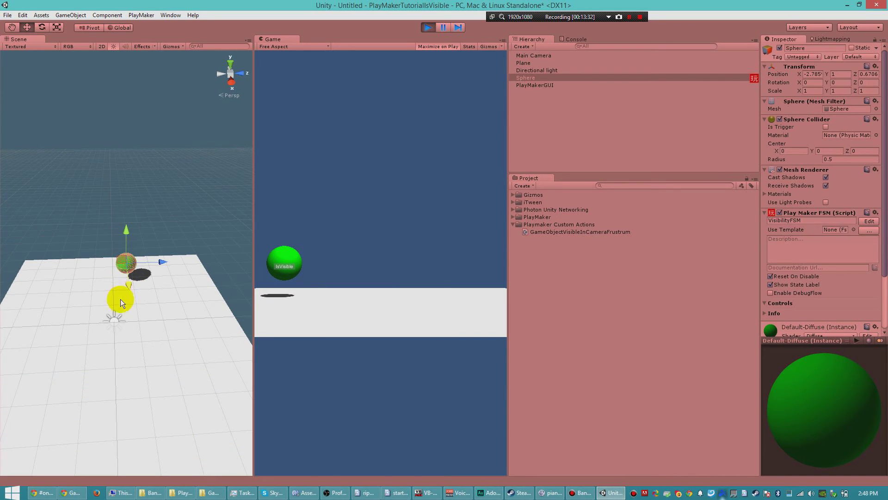
alt+drag(118, 301, 241, 320)
key(f)
alt+drag(76, 326, 110, 249)
drag(252, 264, 251, 264)
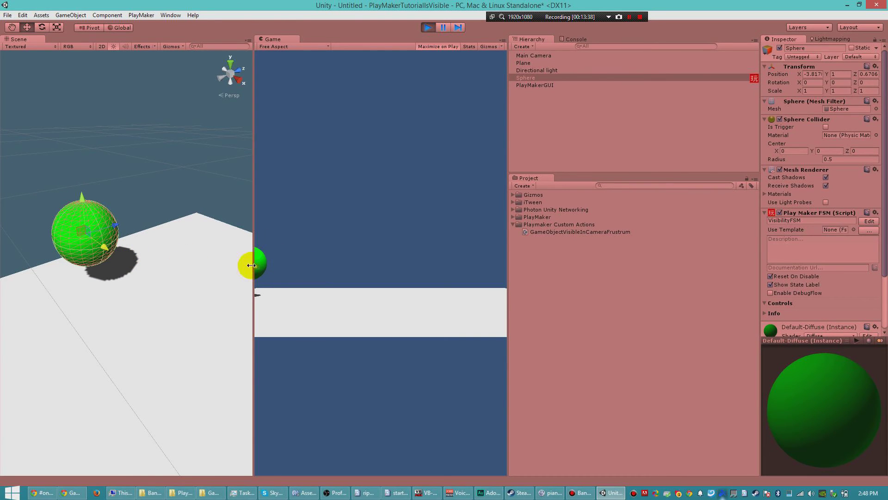
drag(89, 241, 154, 264)
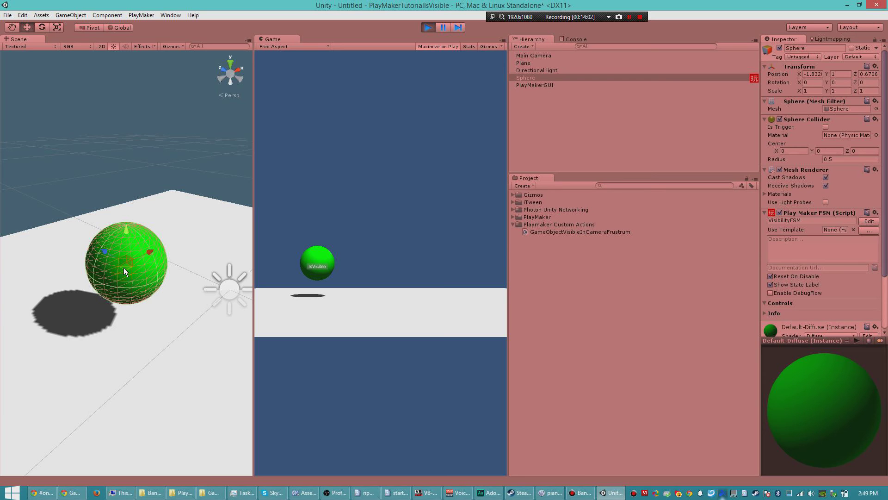
Reposition the sphere on the plane to about X -3.26, Z 1.49, near the edge of the camera's view.
drag(123, 268, 113, 235)
alt+drag(194, 242, 44, 257)
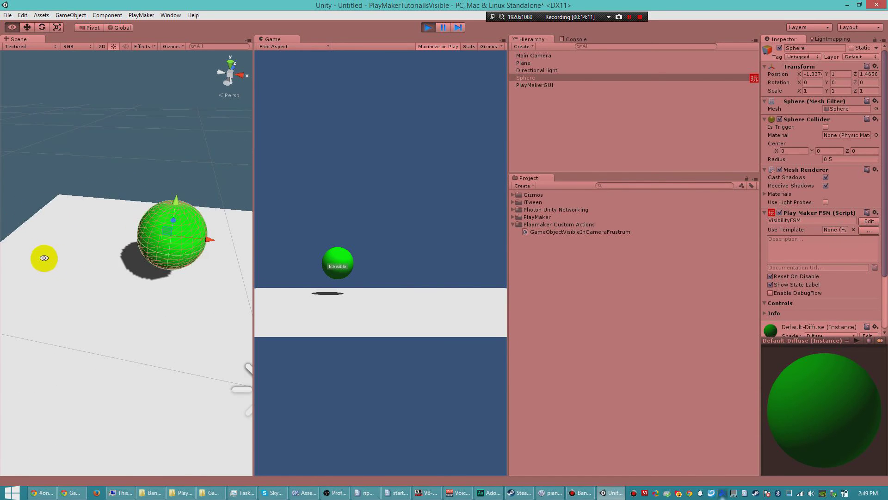
scroll(154, 283, down, 10)
right_drag(154, 285, 137, 232)
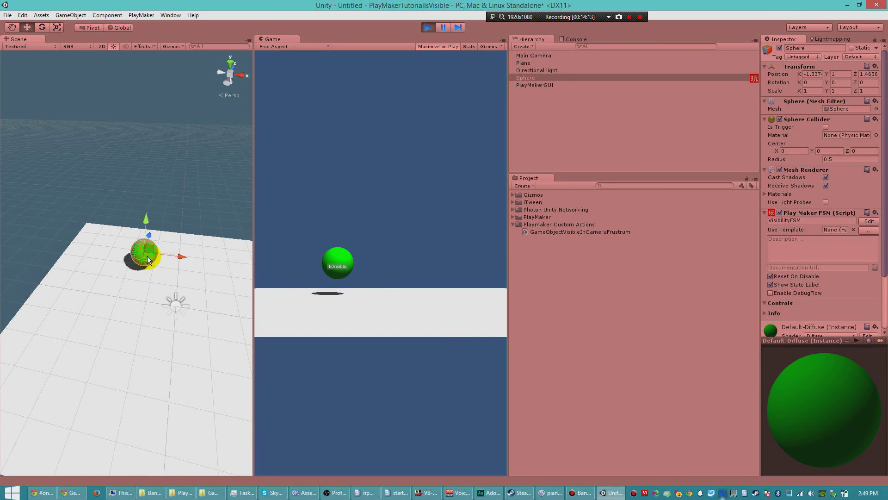
drag(147, 256, 107, 255)
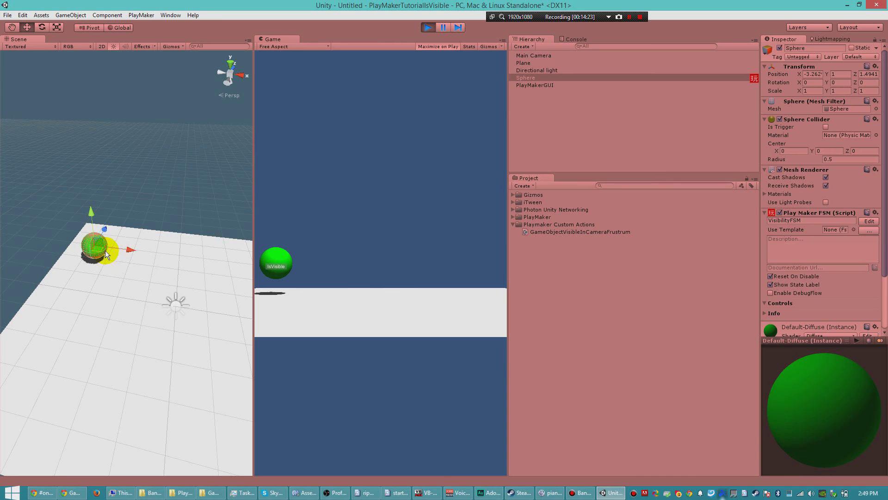